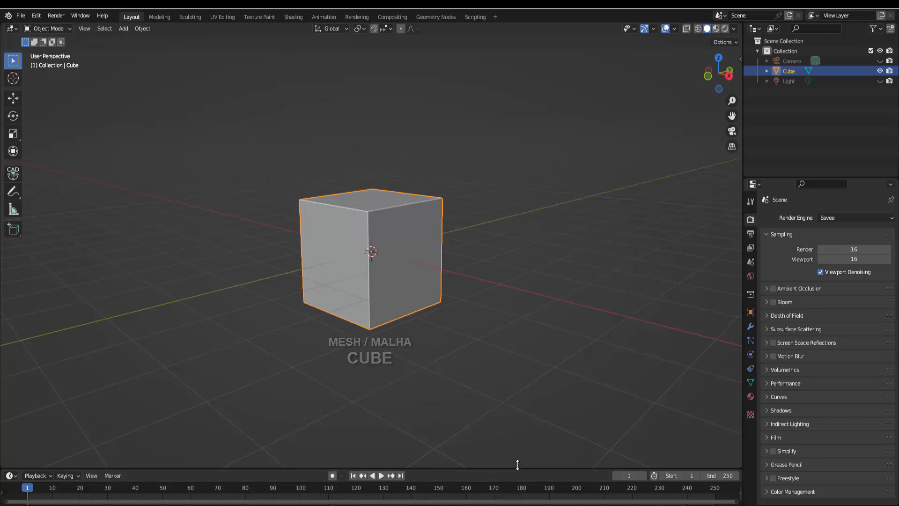
Enlarge the timeline area to about half the window height, switch it to the Geometry Node Editor and hide its sidebar
left_click_drag(517, 467, 533, 259)
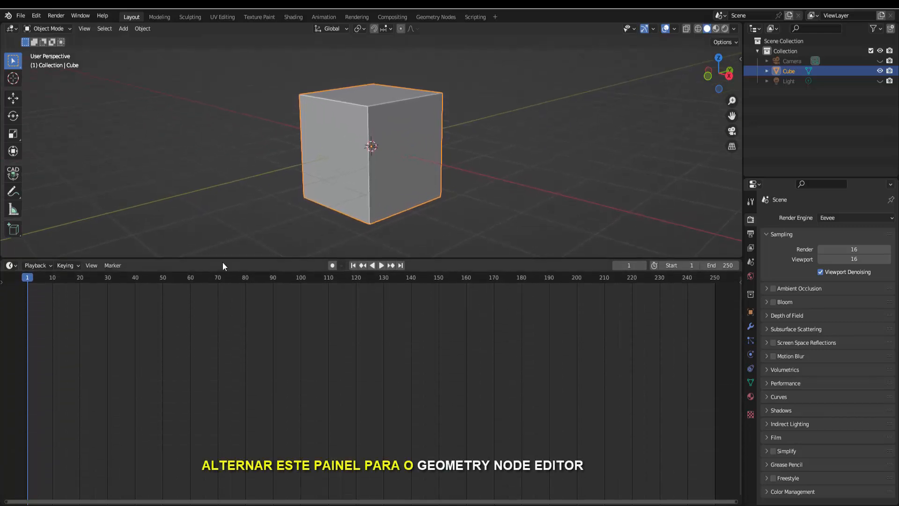
left_click(16, 266)
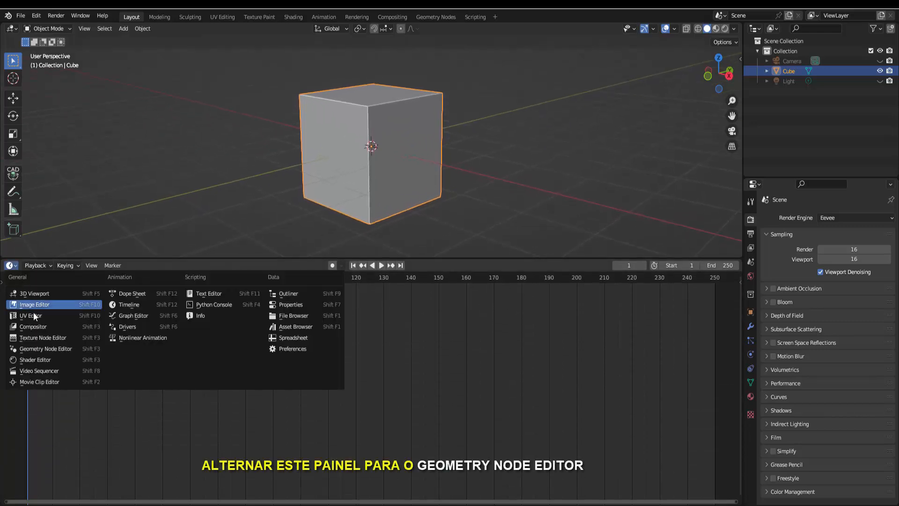
left_click(51, 351)
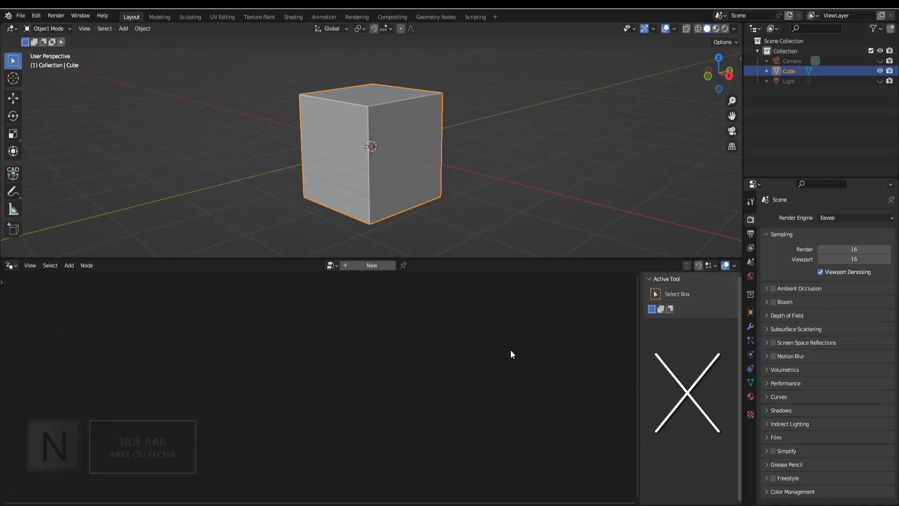
key("n")
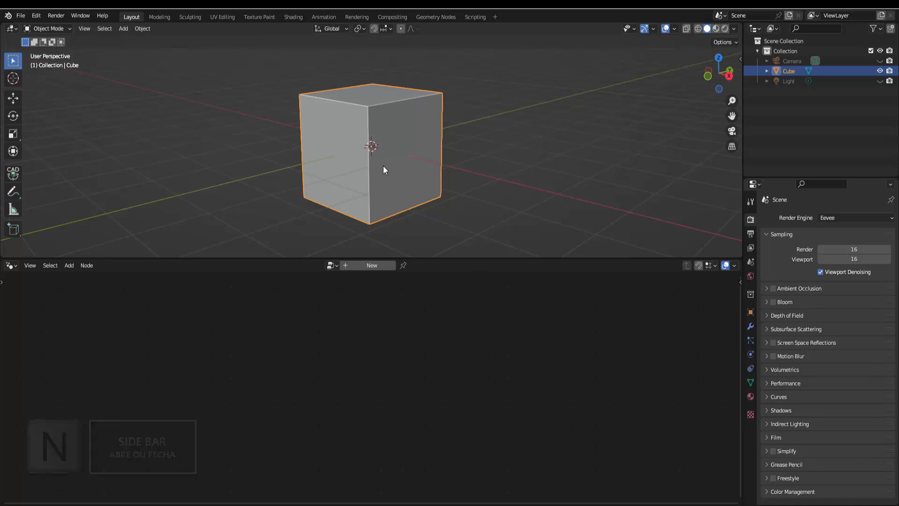
Create a new geometry node tree for the cube and delete its Group Input node
left_click(372, 265)
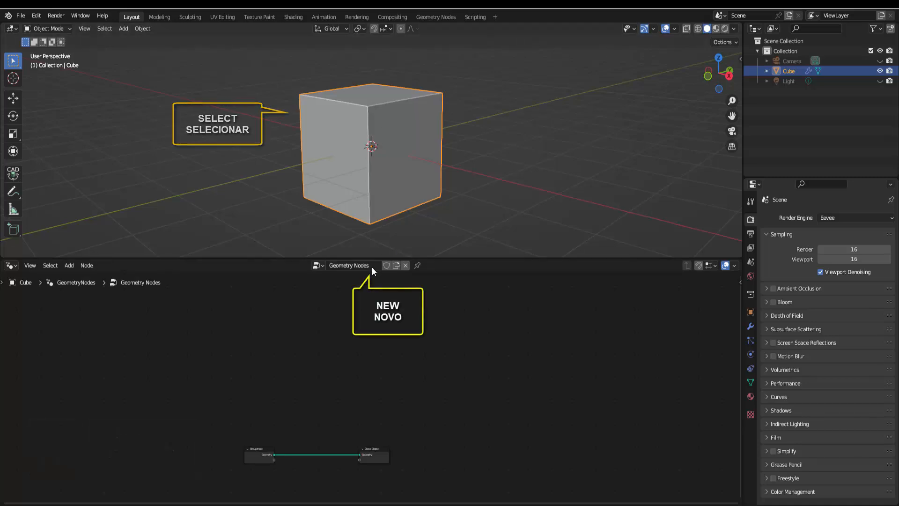
middle_click_drag(607, 437, 672, 371)
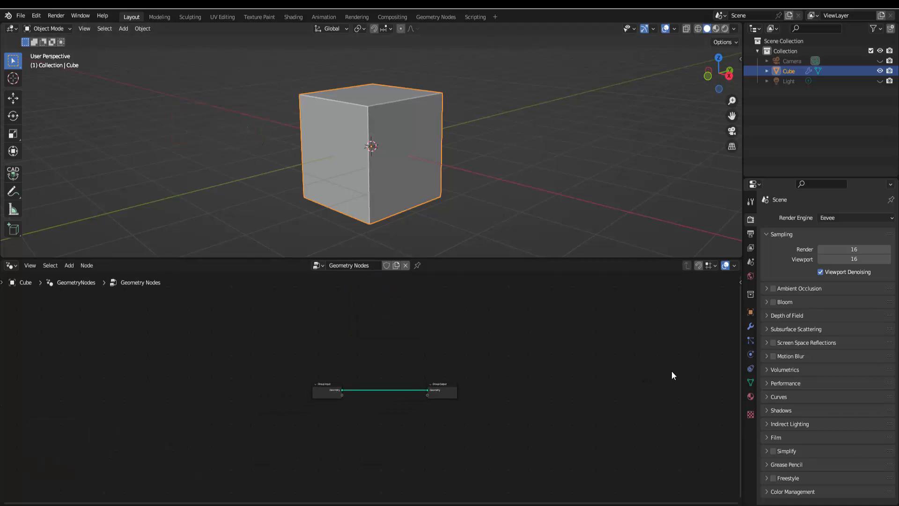
scroll(672, 375, "up", 4)
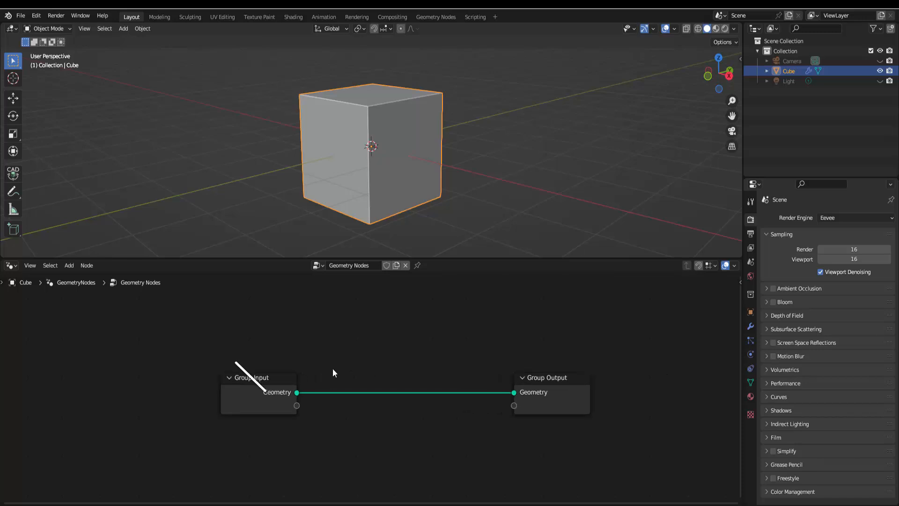
left_click(278, 382)
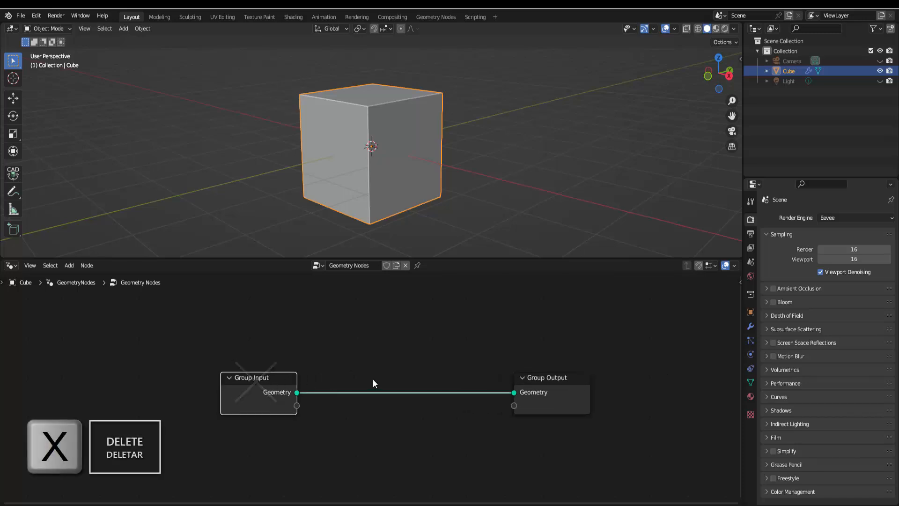
key("x")
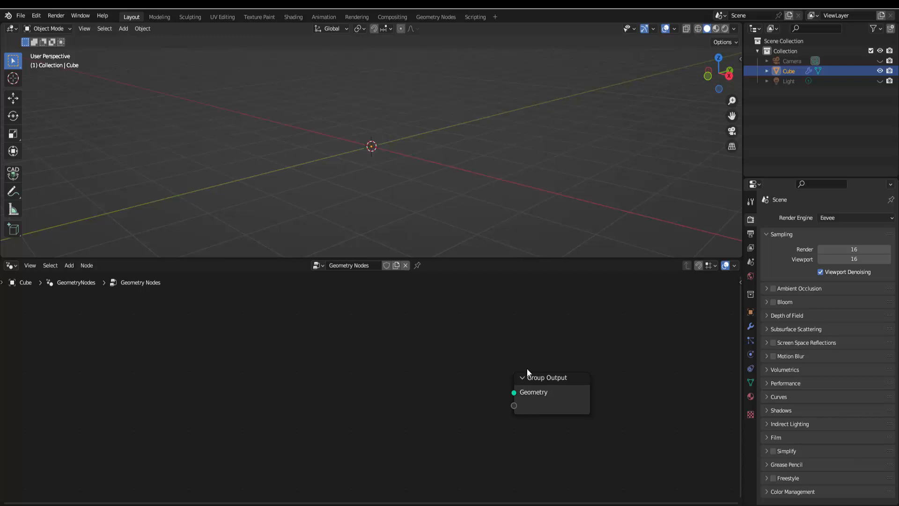
Add a Curve Line node and connect its Curve output to the Group Output's Geometry input
left_click(69, 265)
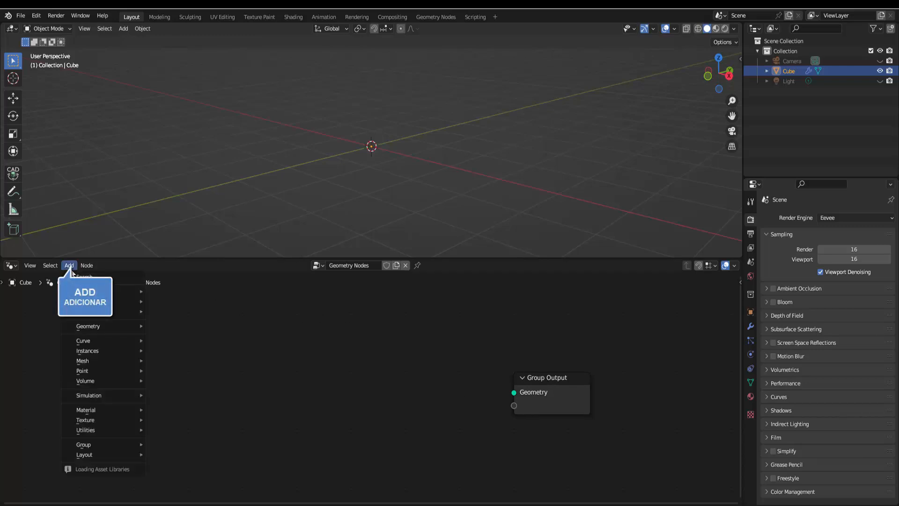
left_click(91, 278)
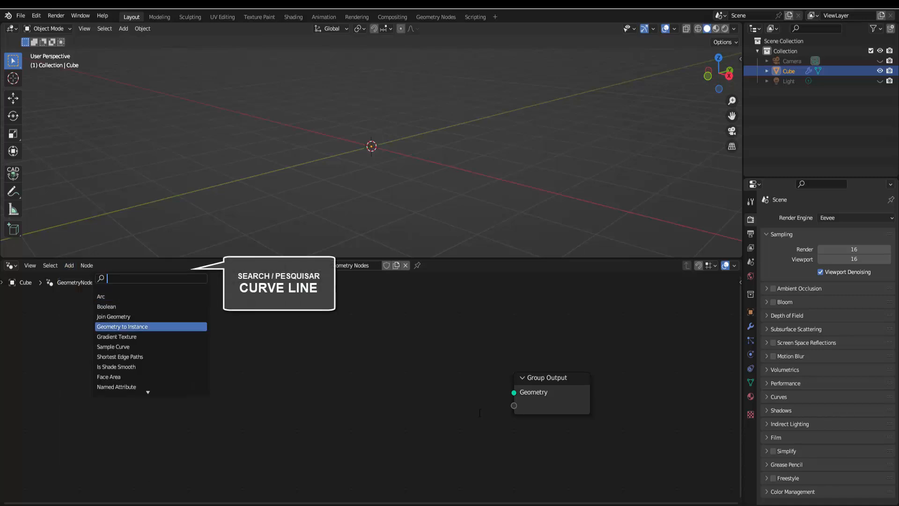
type("curv")
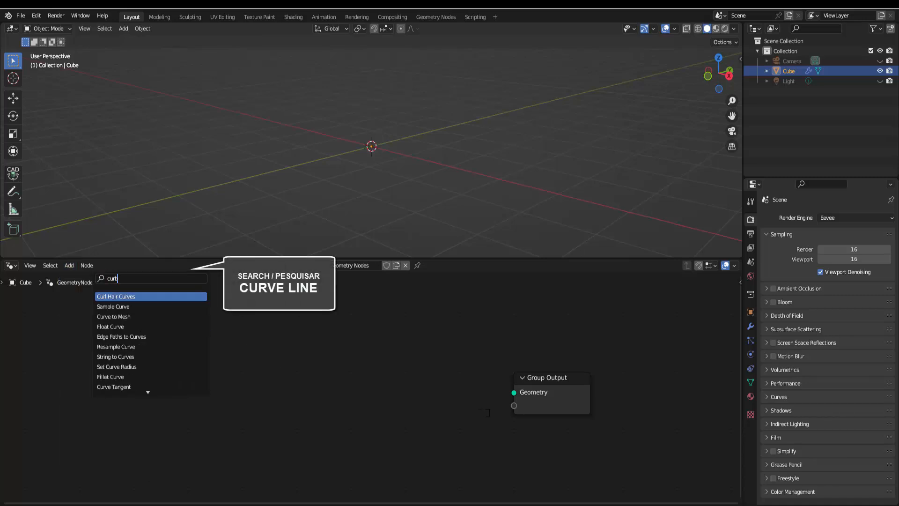
type("e")
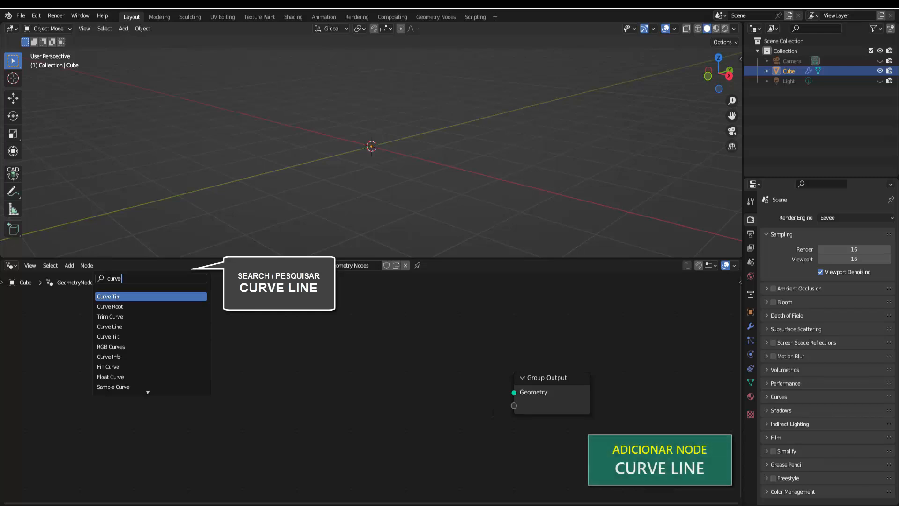
type(" line")
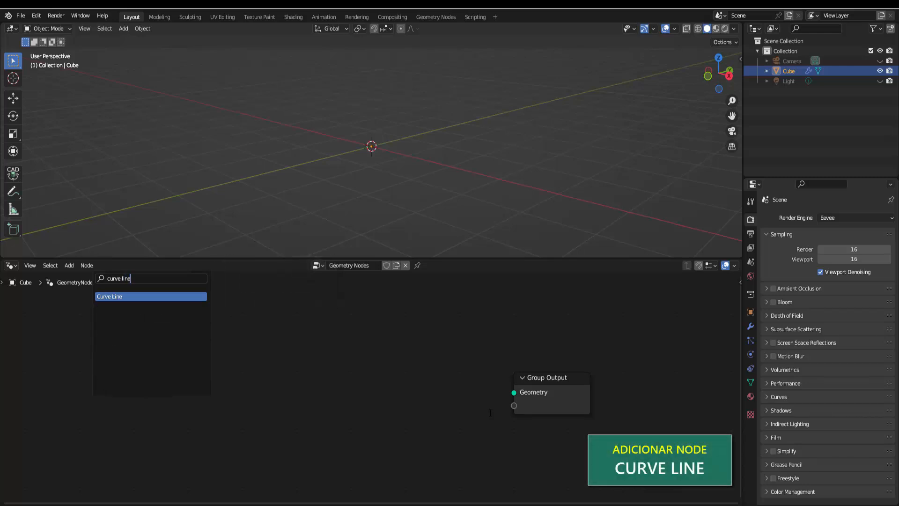
left_click(169, 297)
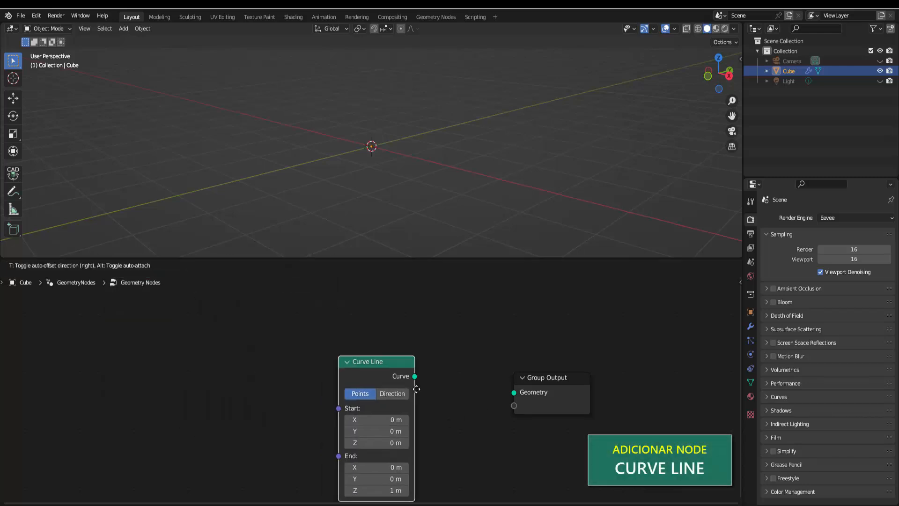
left_click(414, 376)
left_click_drag(410, 365, 585, 370)
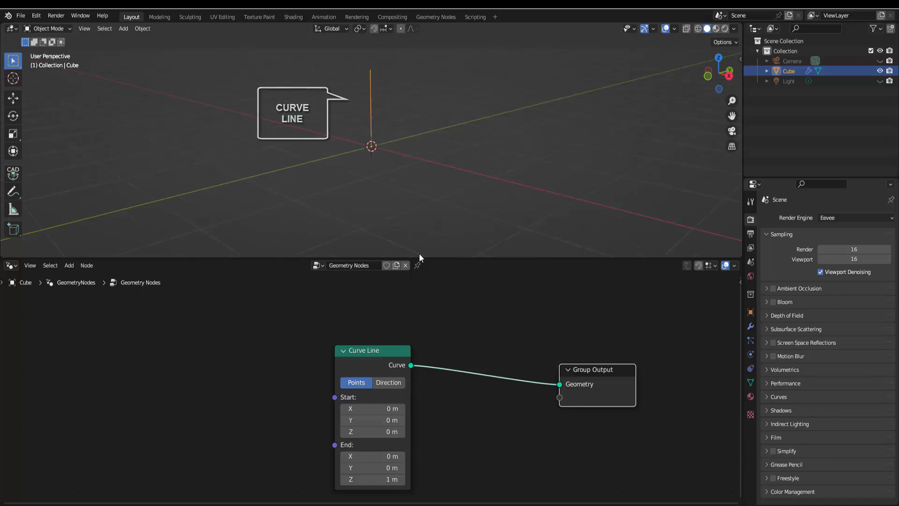
Insert a Curve to Mesh node between Curve Line and Group Output, and enable its Fill Caps option
left_click_drag(382, 352, 301, 351)
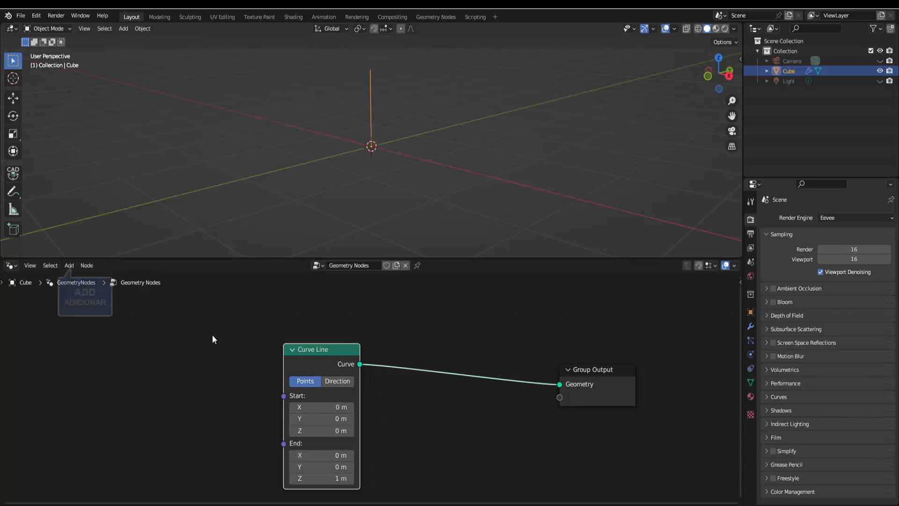
left_click(69, 268)
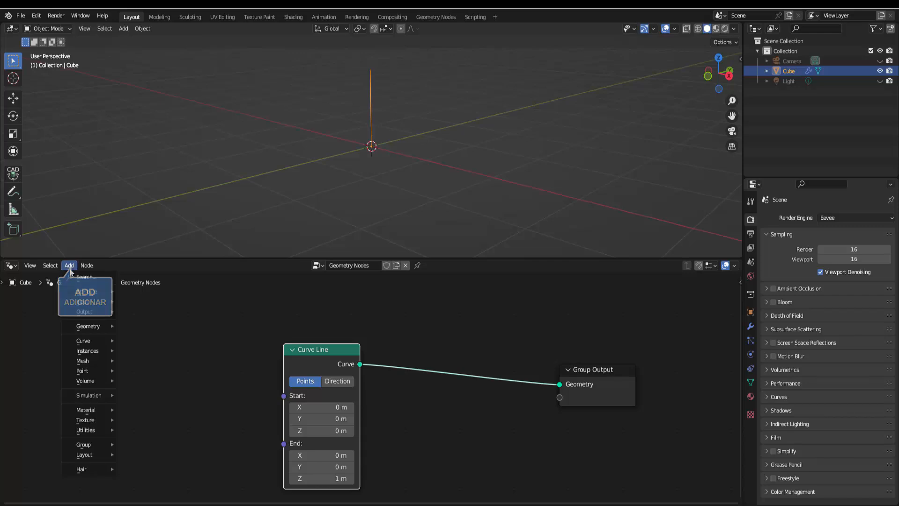
left_click(83, 280)
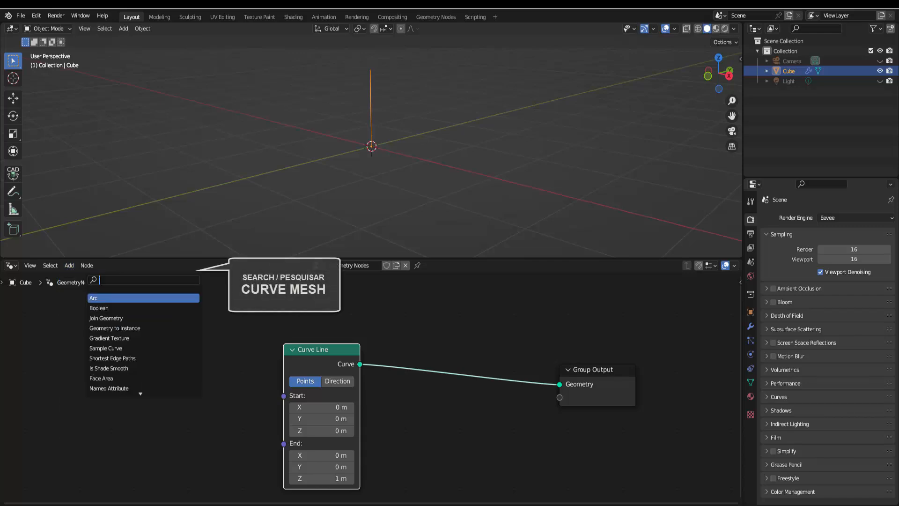
type("curve mesh")
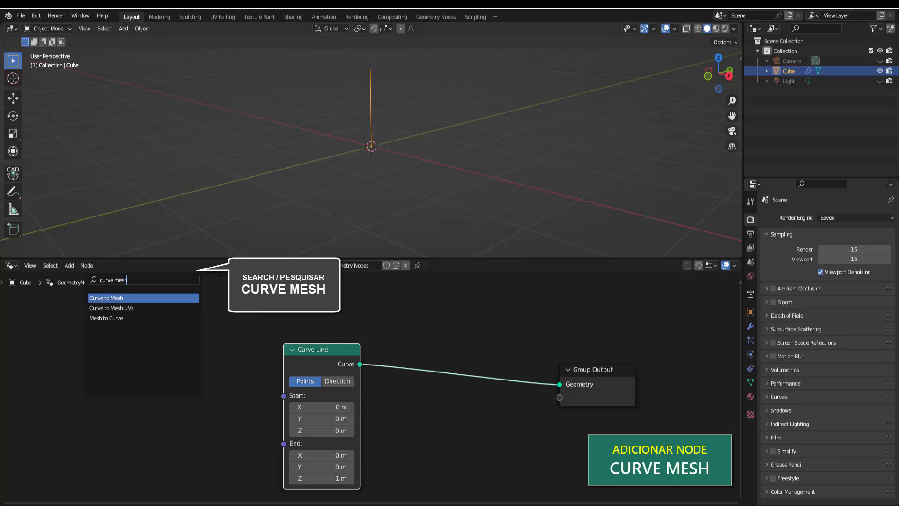
left_click(135, 297)
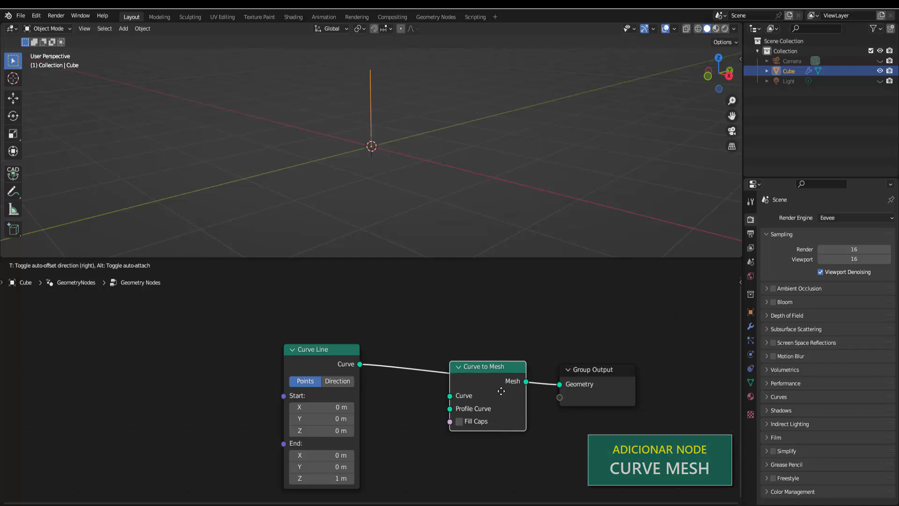
left_click(501, 390)
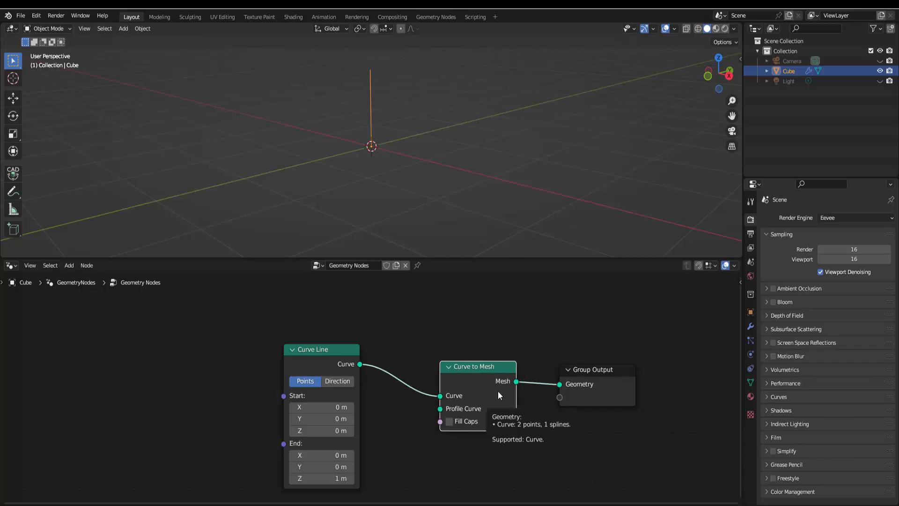
left_click(445, 423)
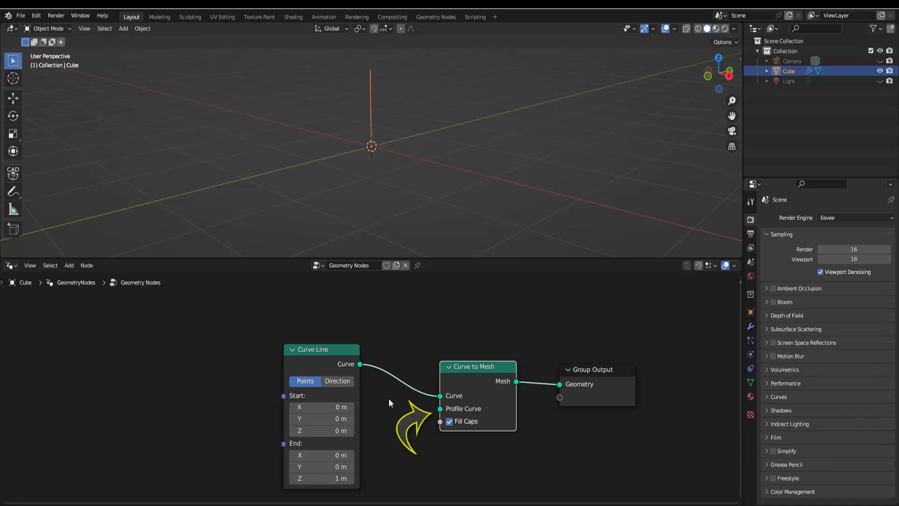
Rearrange the Curve Line, Curve to Mesh and Group Output nodes so there is more space between them
left_click_drag(312, 346, 351, 348)
left_click_drag(602, 367, 626, 366)
left_click_drag(503, 367, 525, 358)
left_click_drag(369, 358, 373, 352)
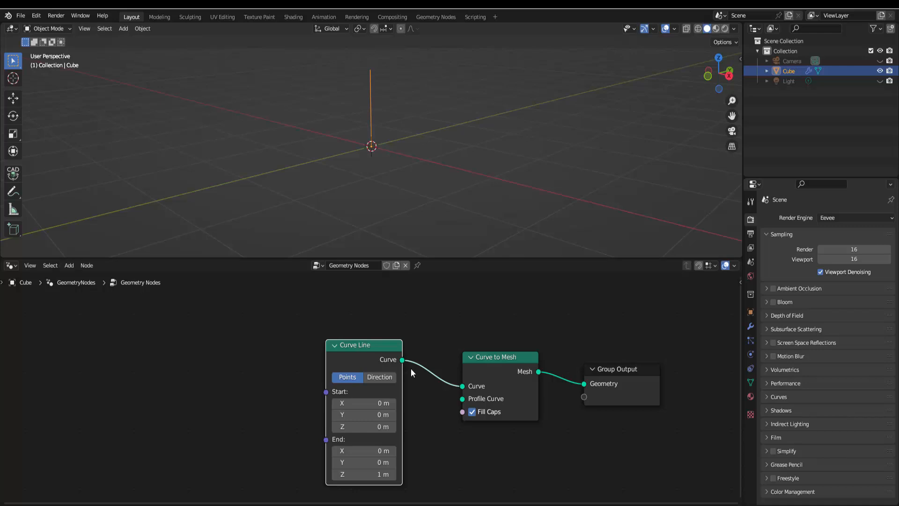
left_click_drag(507, 356, 539, 360)
left_click_drag(604, 368, 669, 357)
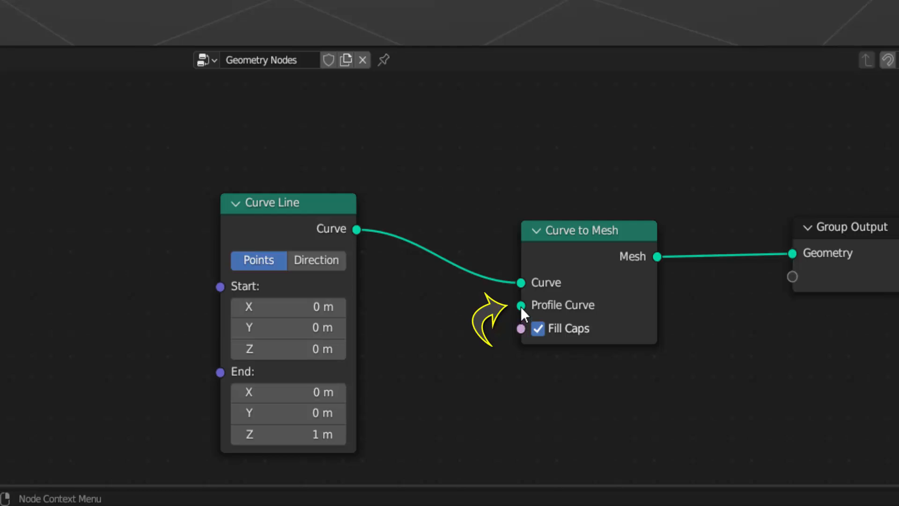
Add a Curve Circle node linked to the Profile Curve input of Curve to Mesh, placed just below the Curve link
left_click_drag(521, 306, 434, 325)
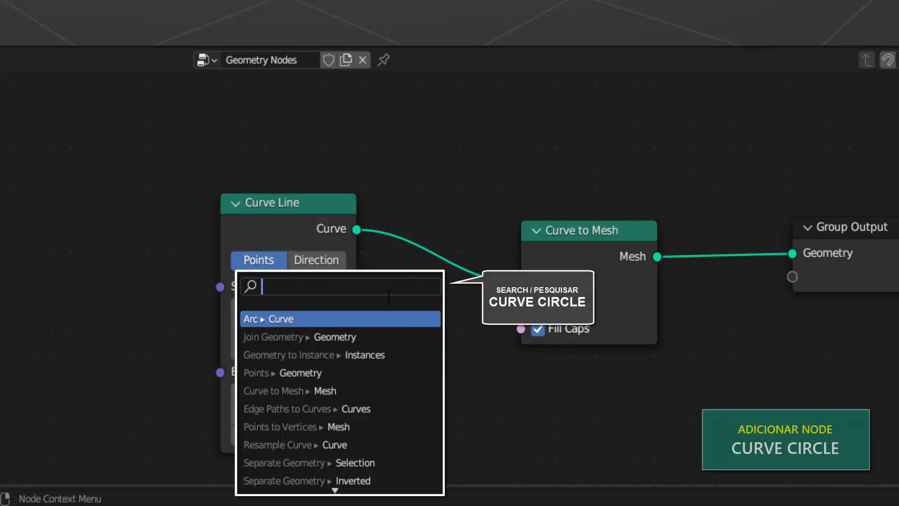
type("curve")
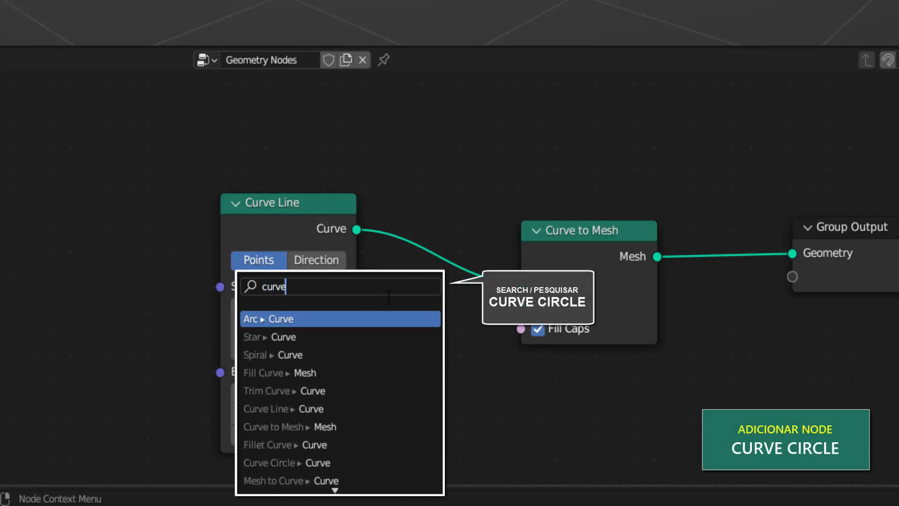
type(" ci")
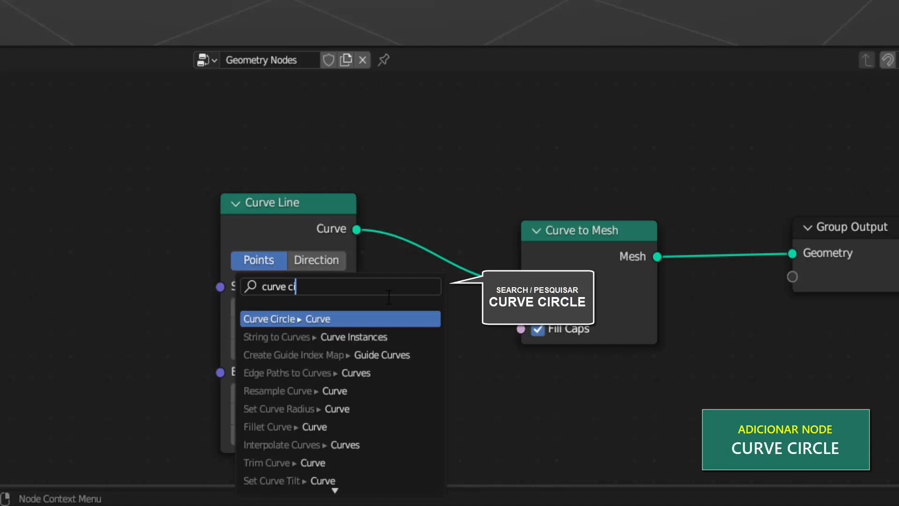
left_click(320, 318)
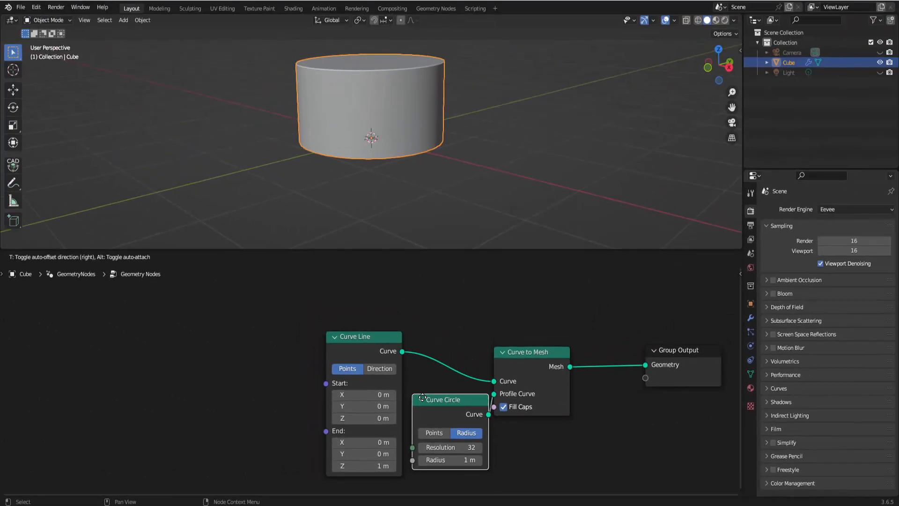
left_click(420, 393)
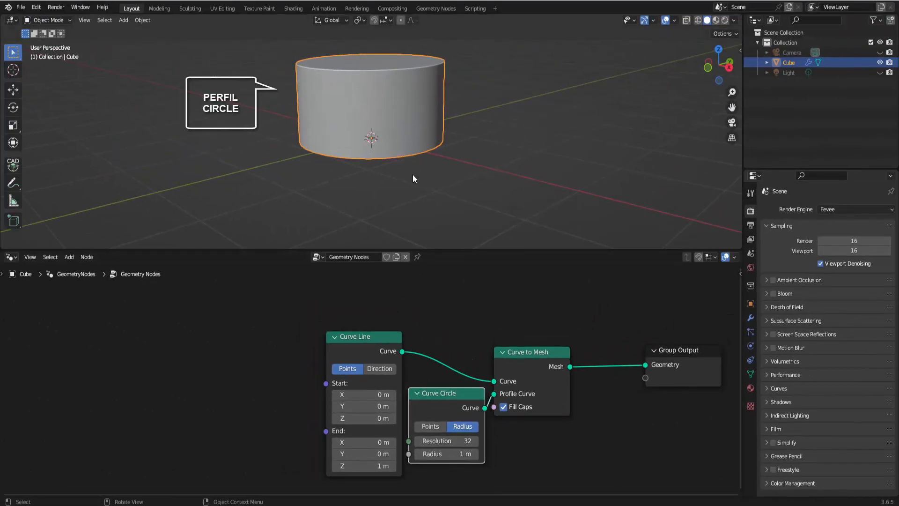
Disable Fill Caps on the Curve to Mesh node to inspect the hollow profile from above, and enable it again
left_click(503, 407)
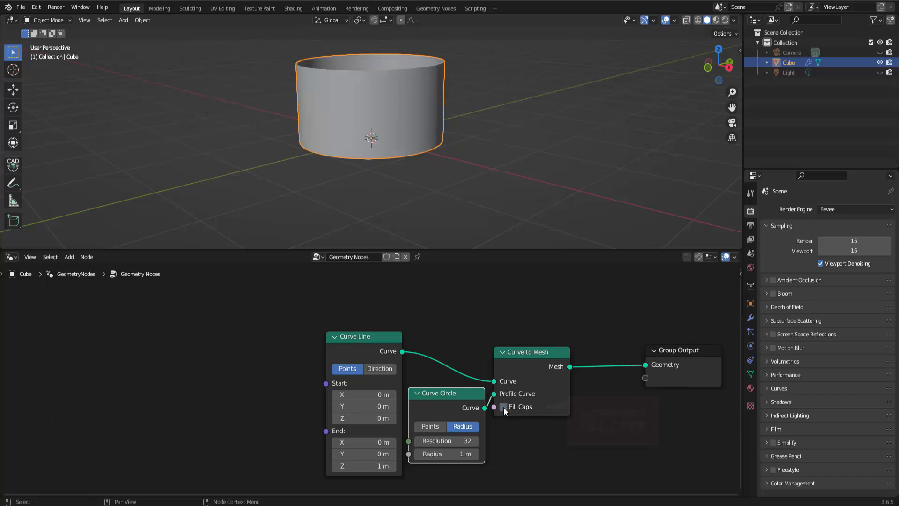
middle_click_drag(484, 239, 484, 55)
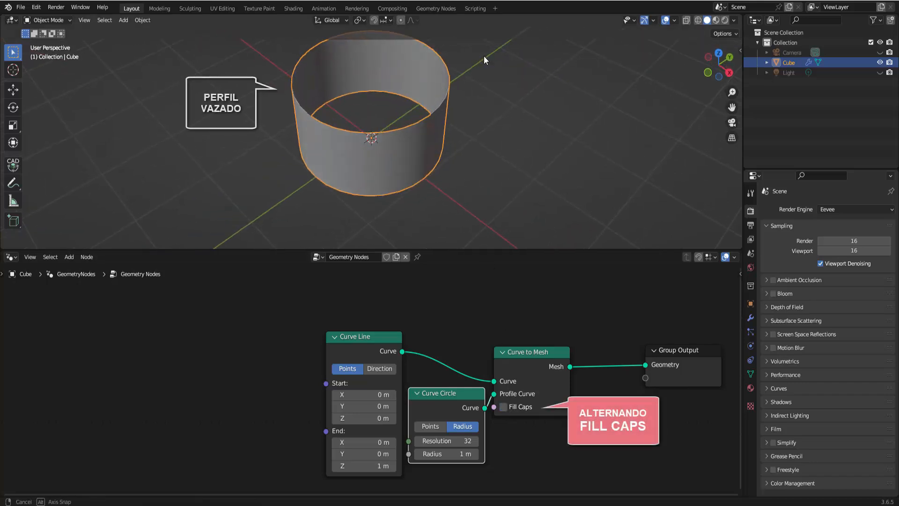
left_click(504, 407)
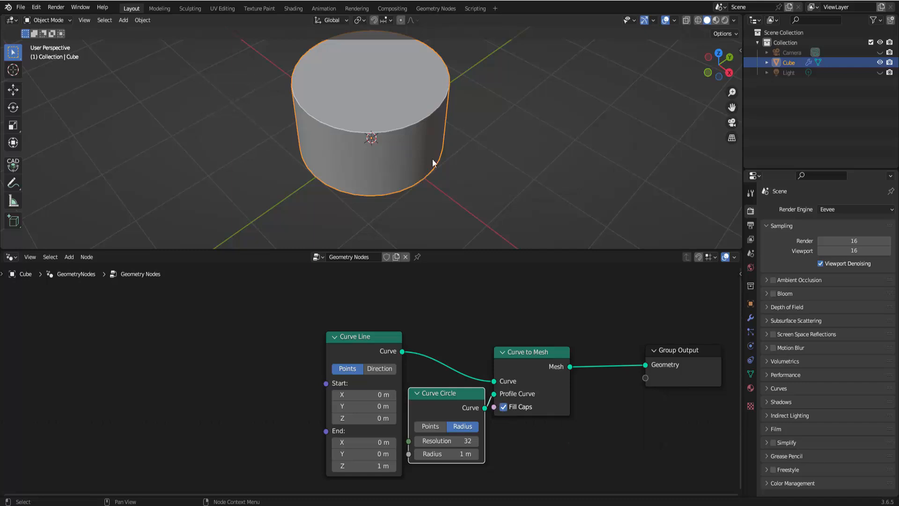
Set the Curve Circle radius to 0.08 m and move the Curve Line node farther away from Curve to Mesh
left_click(440, 454)
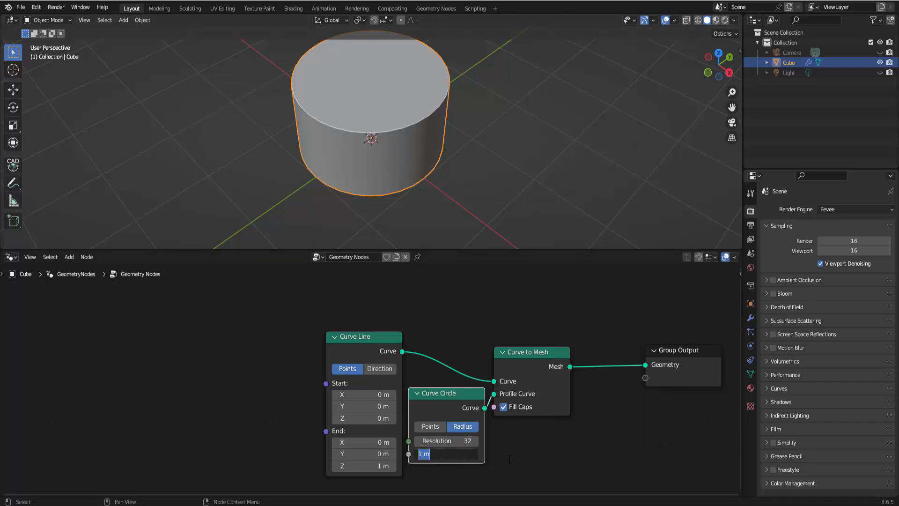
type("0.")
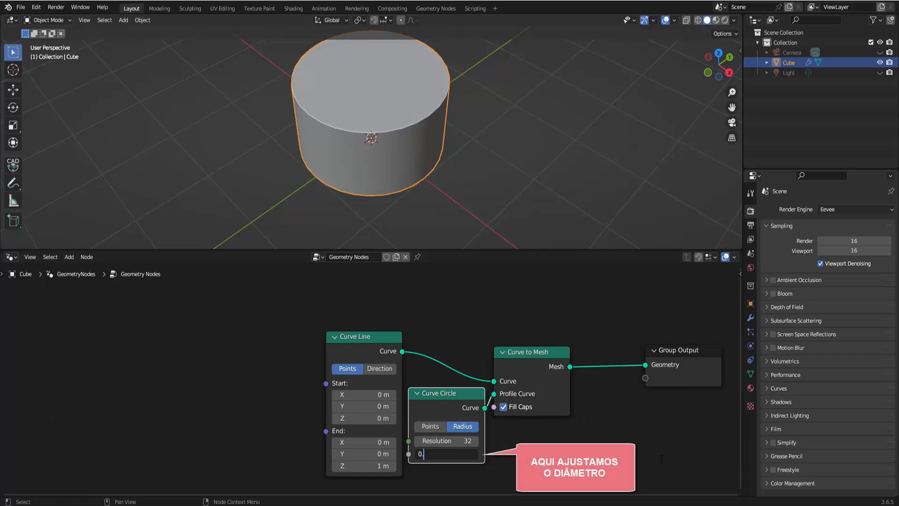
type("08")
key("Return")
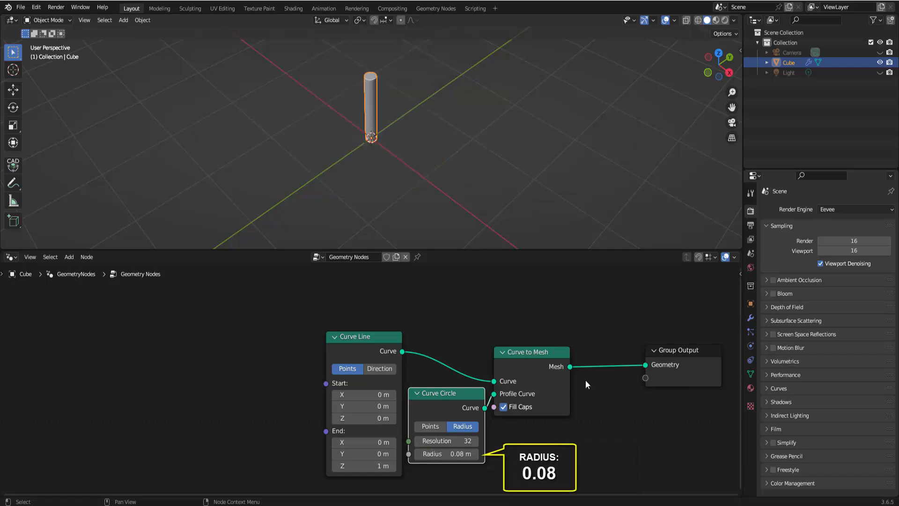
mouse_move(403, 108)
middle_mouse_down()
mouse_move(403, 97)
mouse_move(397, 119)
middle_mouse_up()
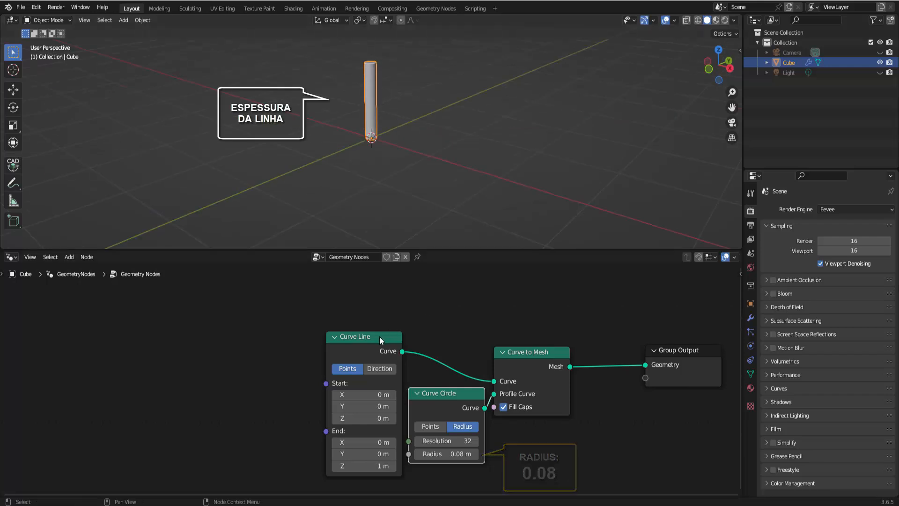
left_click_drag(381, 334, 341, 321)
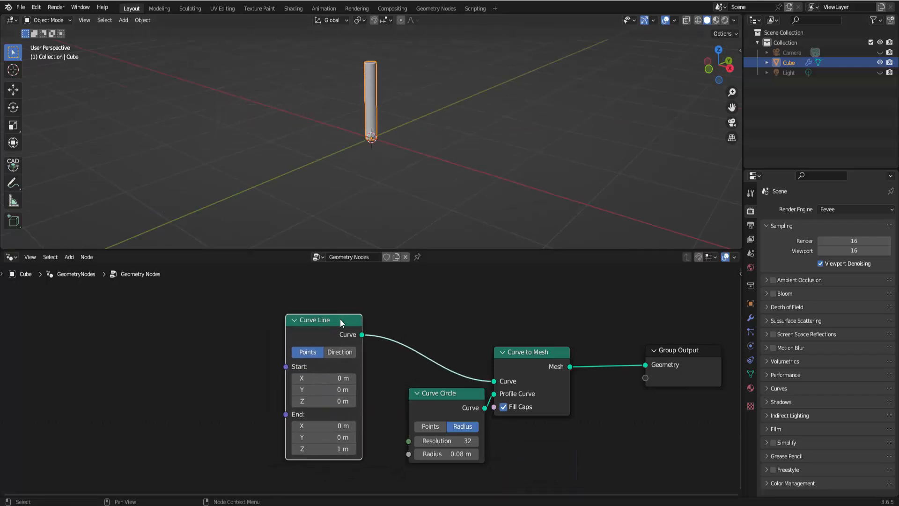
Add a scaled-down Ico Sphere and move it along the negative Y axis, clear of the rod
scroll(417, 137, "down", 2)
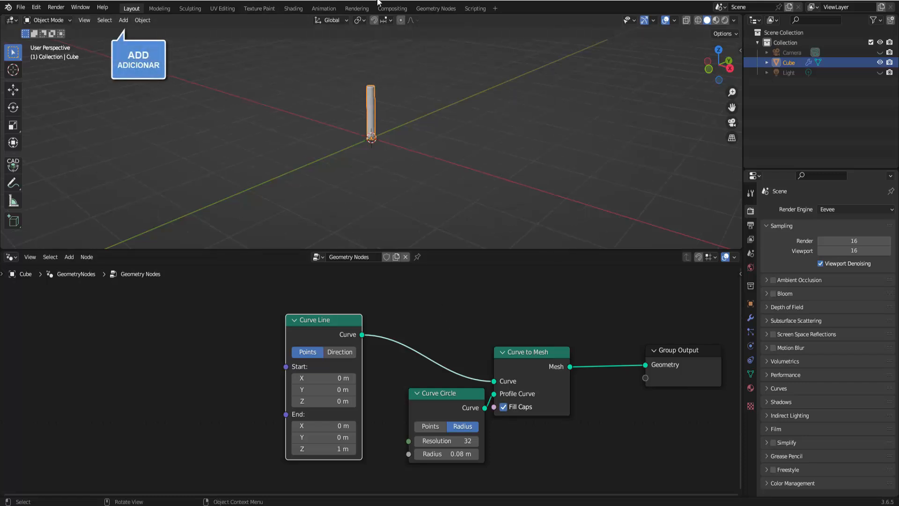
left_click(123, 20)
mouse_move(130, 33)
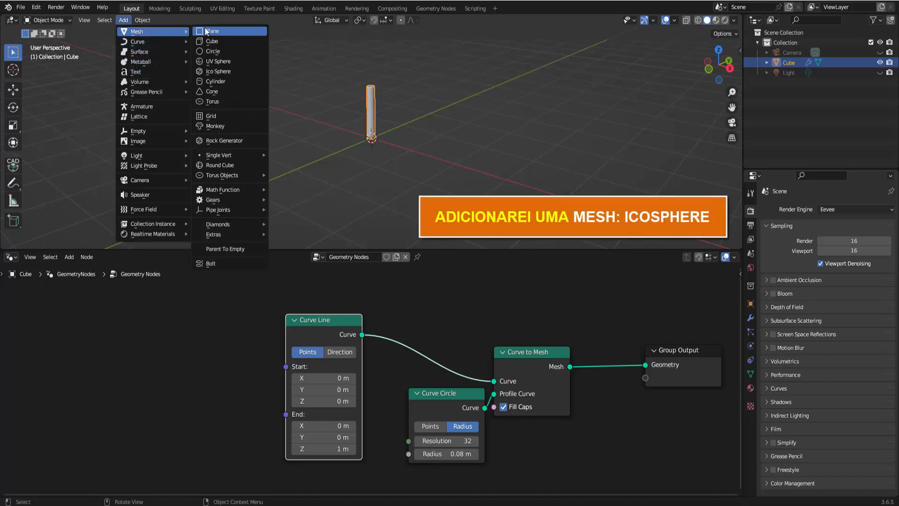
left_click(223, 71)
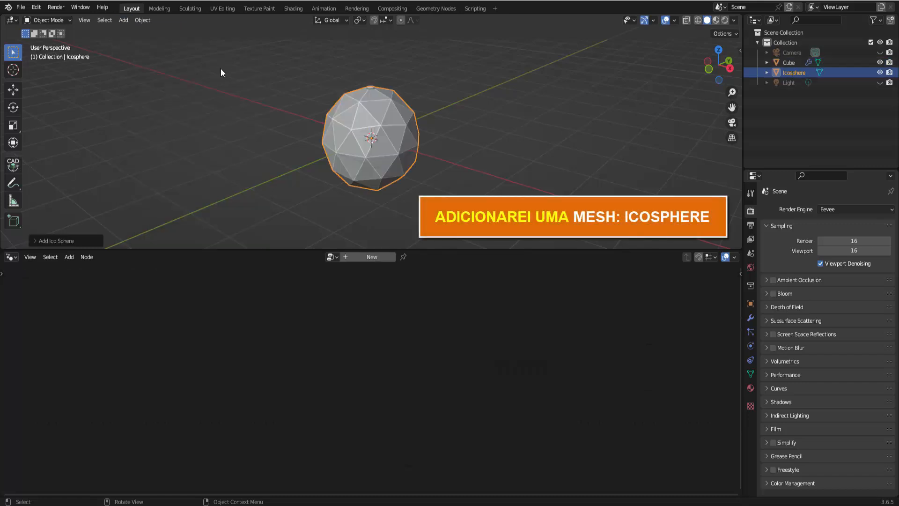
key("s")
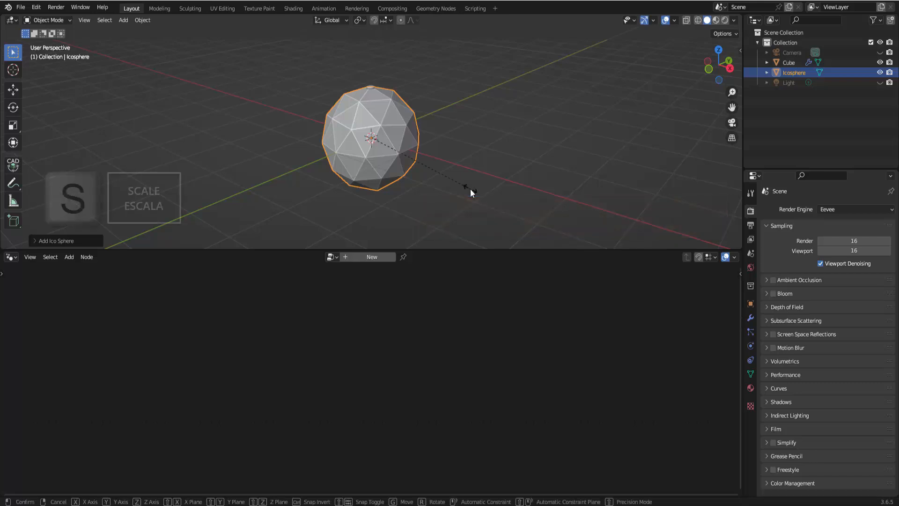
left_click(413, 163)
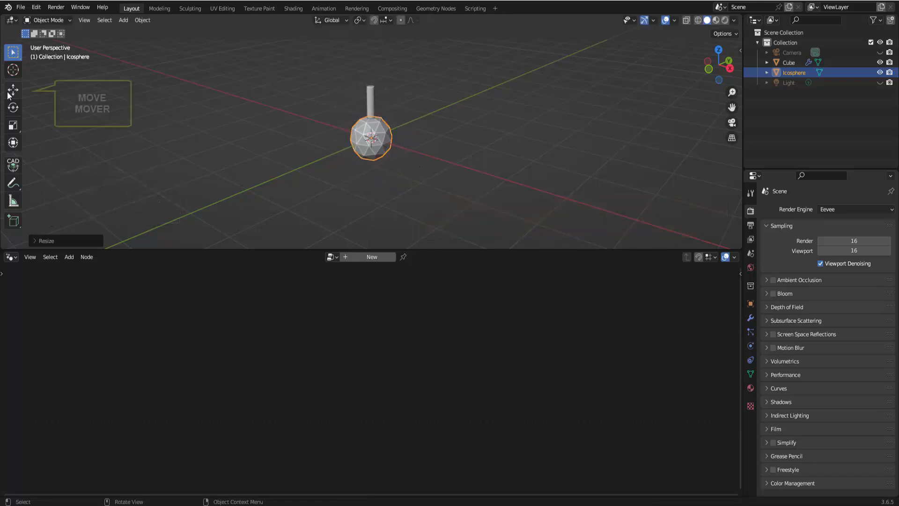
left_click(13, 89)
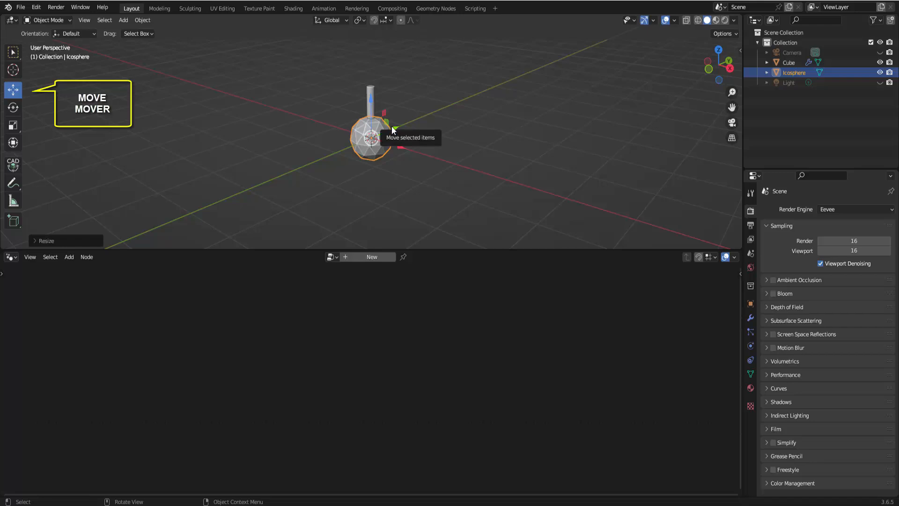
left_click_drag(381, 137, 287, 177)
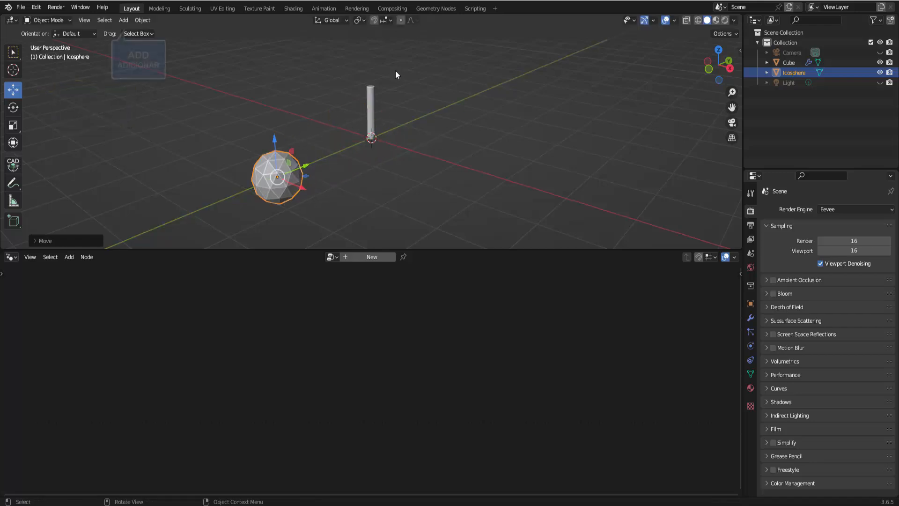
Add a scaled-down mesh Cylinder and move it about 3.7 m along the positive Y axis, opposite the Icosphere
left_click(124, 21)
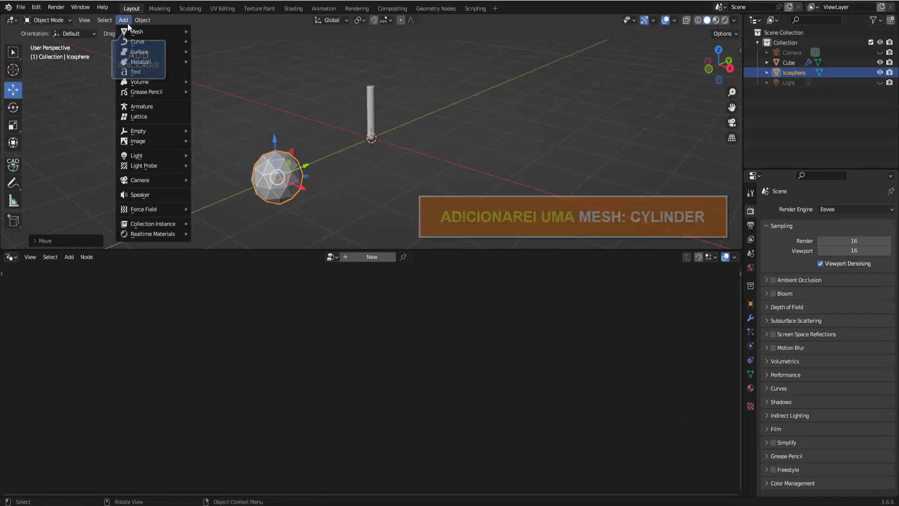
mouse_move(137, 31)
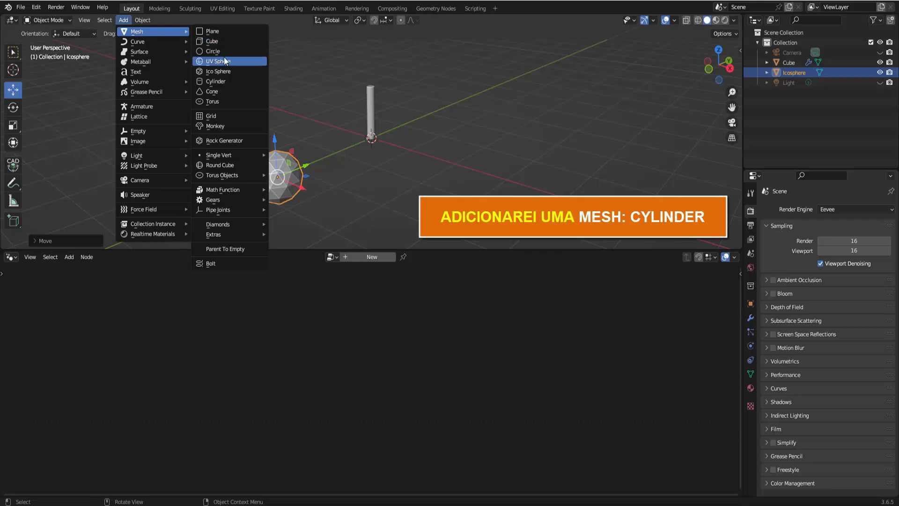
left_click(220, 81)
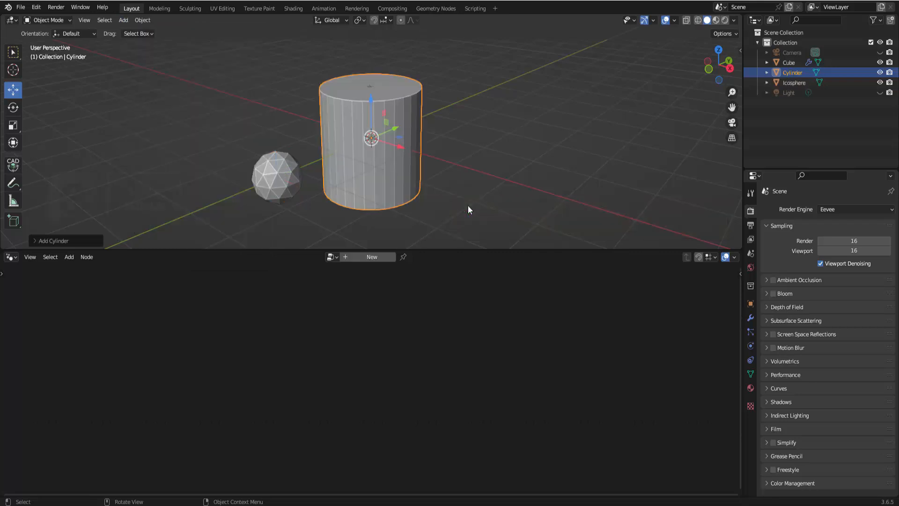
key("s")
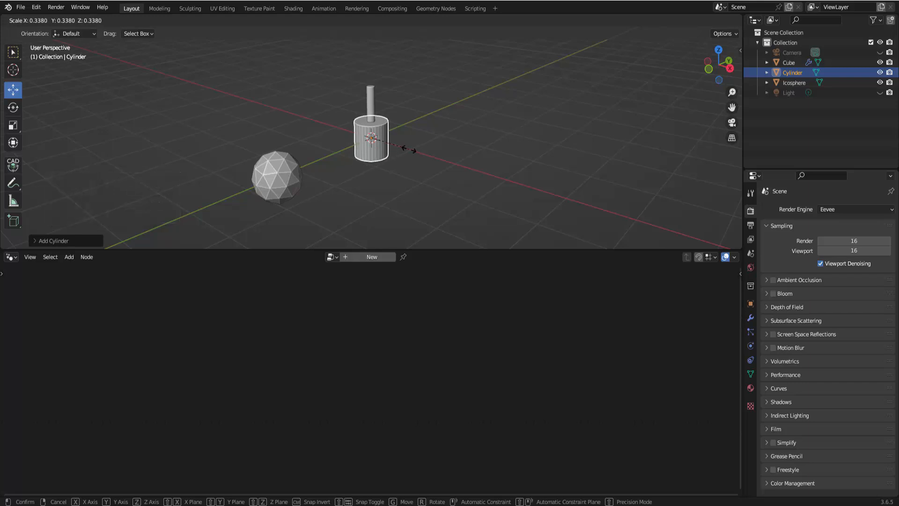
left_click(414, 160)
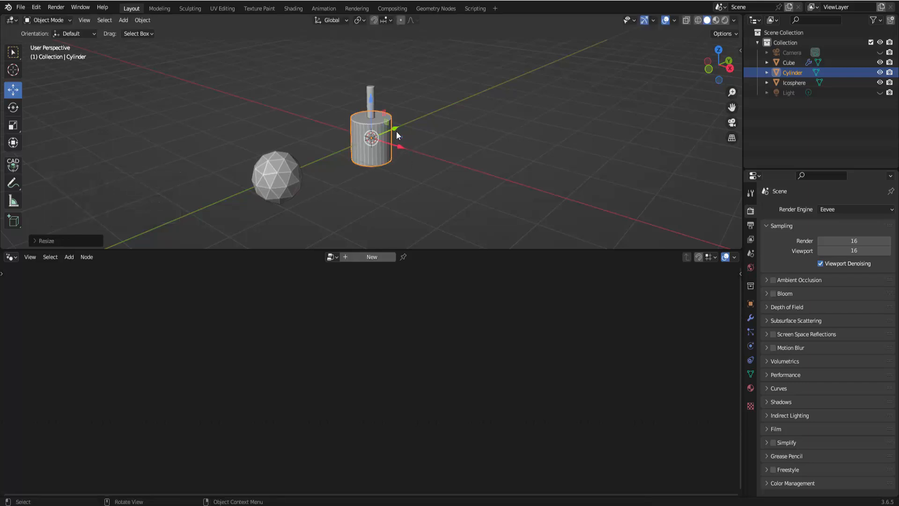
left_click_drag(396, 135, 494, 85)
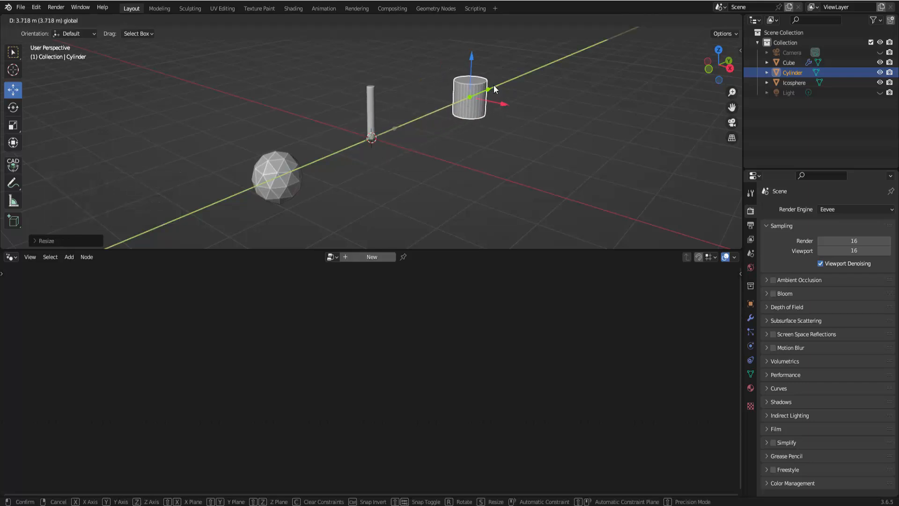
middle_click_drag(404, 147, 402, 139)
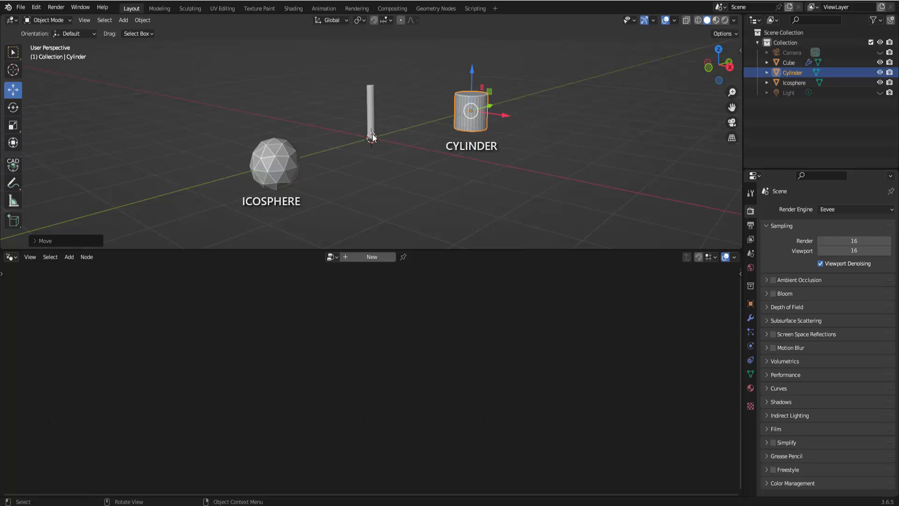
Add an Object Info node for the Icosphere to the Cube's node tree and link its Location to the Curve Line's Start
left_click(369, 95)
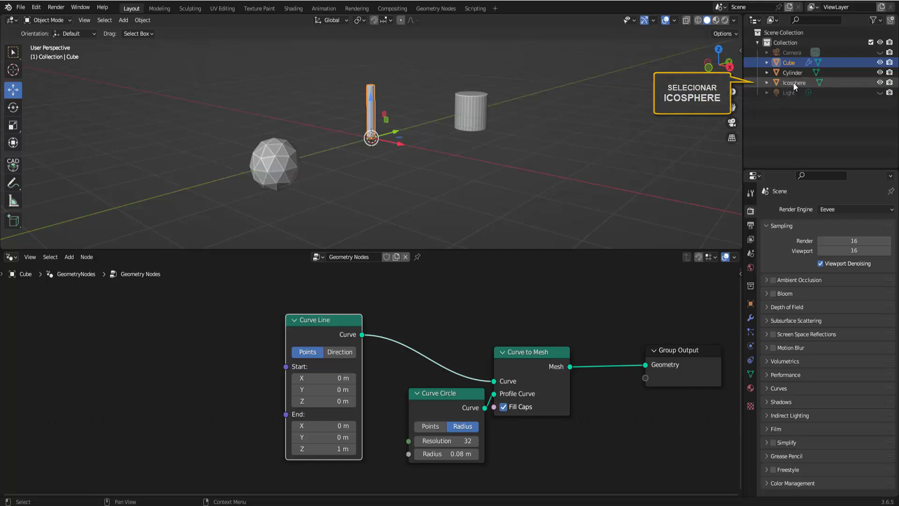
left_click_drag(793, 83, 152, 331)
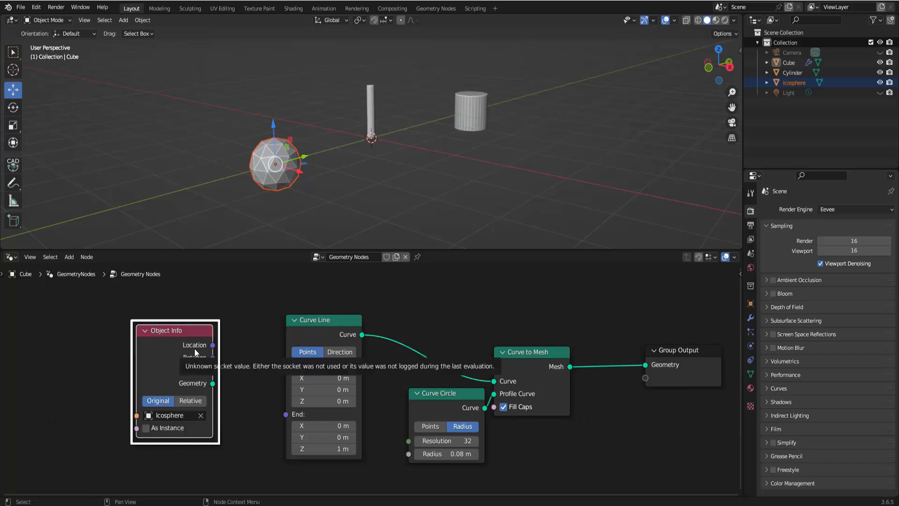
left_click_drag(213, 345, 286, 367)
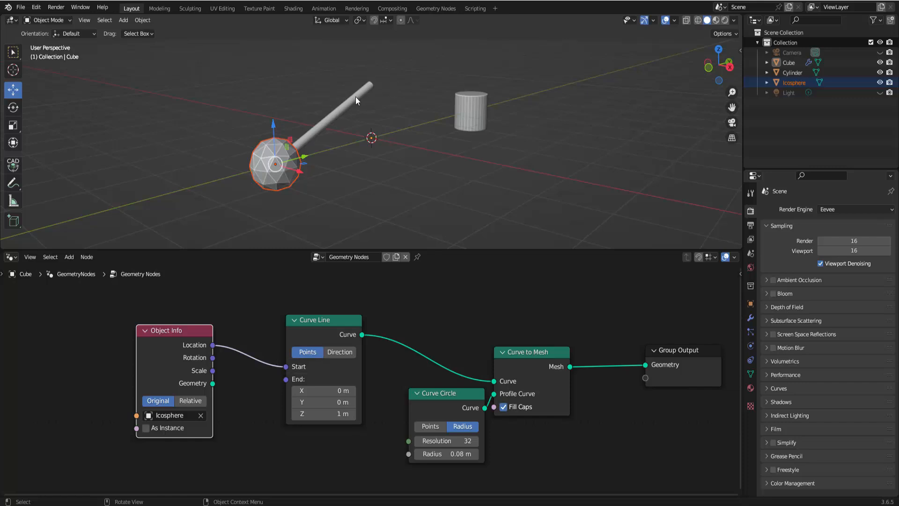
left_click_drag(184, 329, 187, 307)
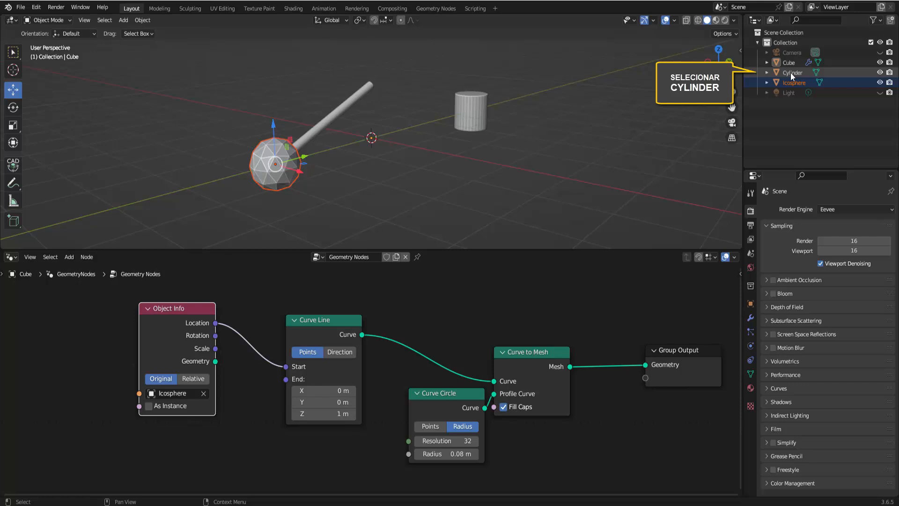
Add an Object Info node for the Cylinder below the Icosphere's node and link its Location to the Curve Line's End
left_click_drag(790, 72, 150, 443)
middle_click_drag(242, 443, 239, 404)
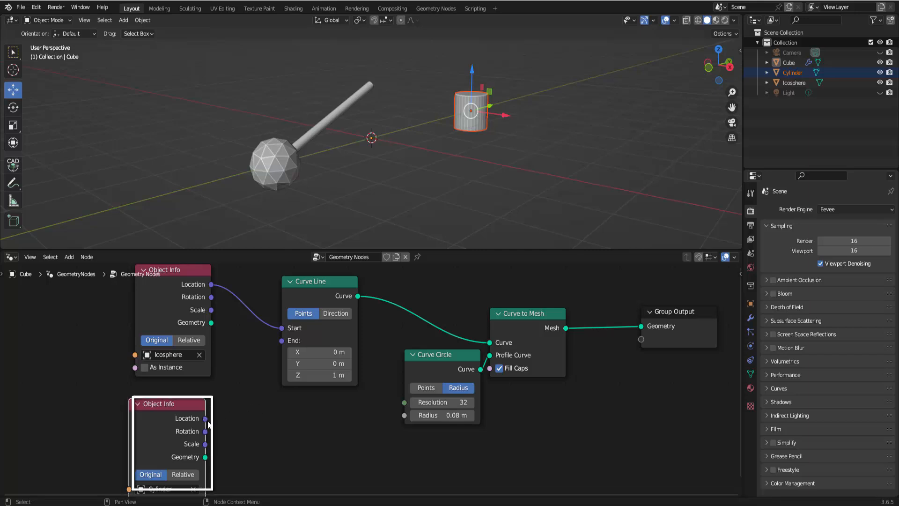
mouse_move(205, 418)
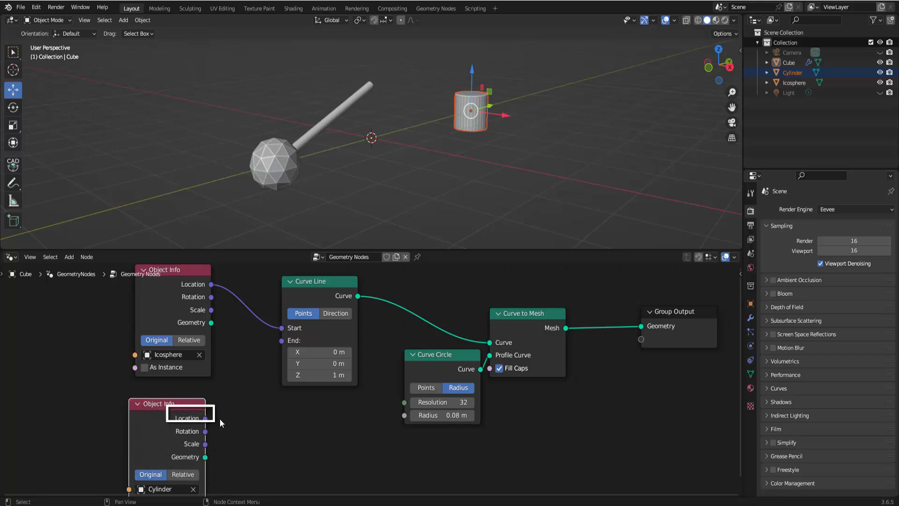
middle_click_drag(220, 419, 228, 390)
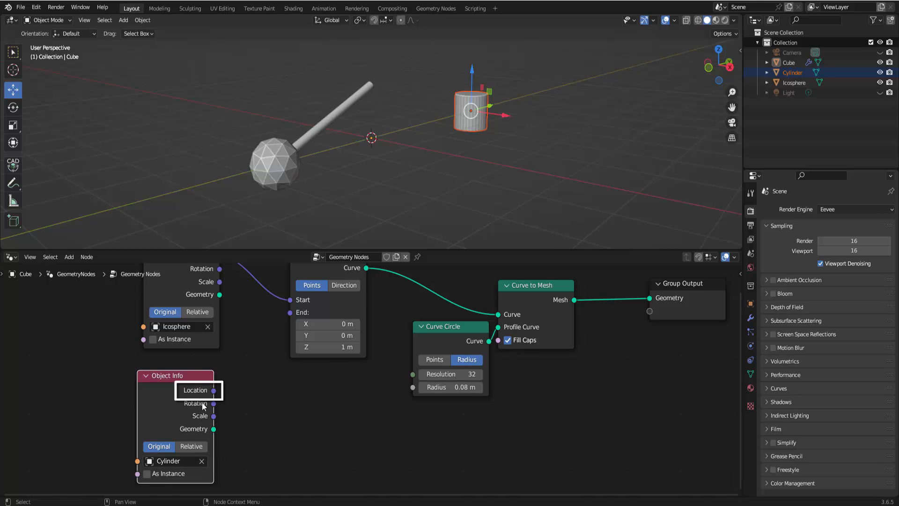
left_click_drag(213, 390, 290, 313)
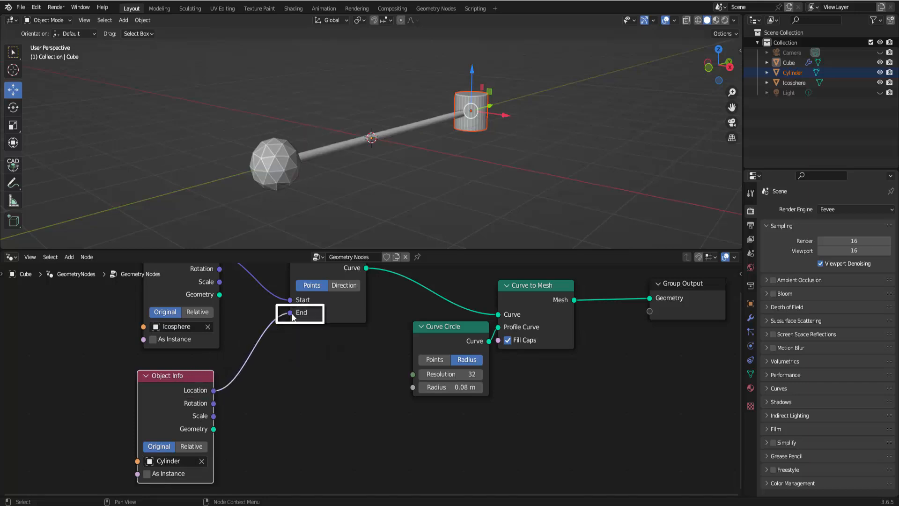
middle_click_drag(482, 156, 472, 176)
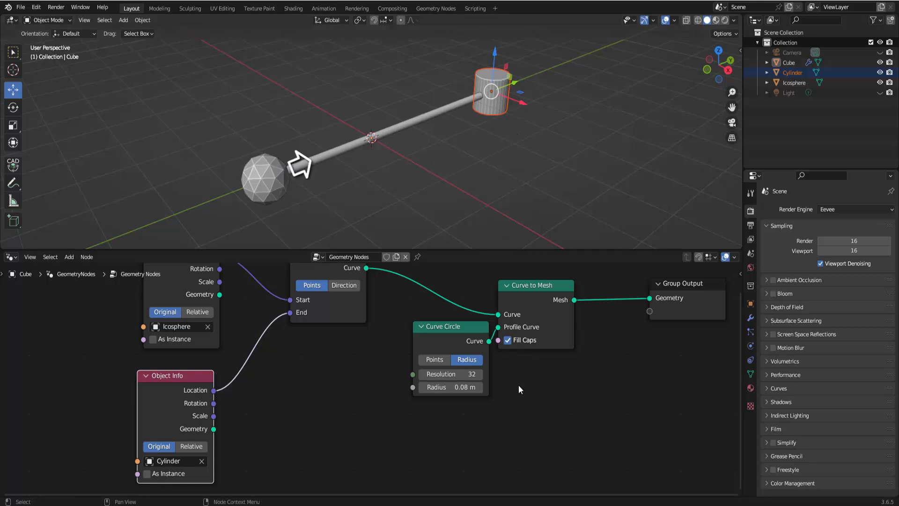
Set the Curve Circle radius to 0.04 m to make the connecting rod thinner
left_click(468, 388)
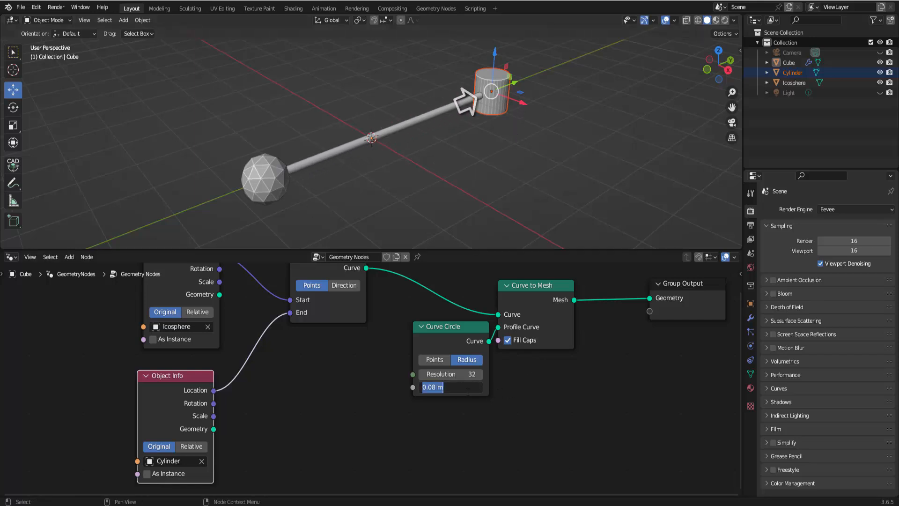
type("0.0")
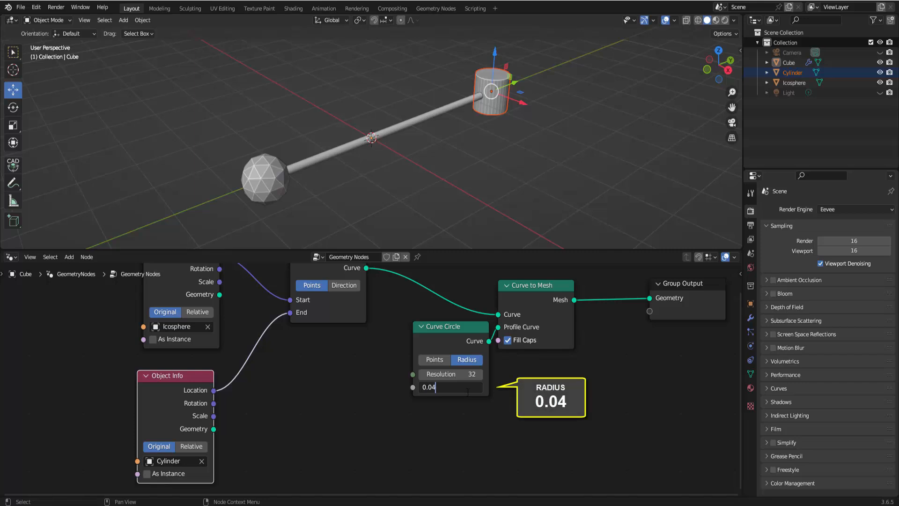
type("4")
key("Return")
Move the Cylinder freely in the viewport to test that the rod's end follows it
middle_click_drag(403, 191, 509, 182)
left_click(522, 121)
key("g")
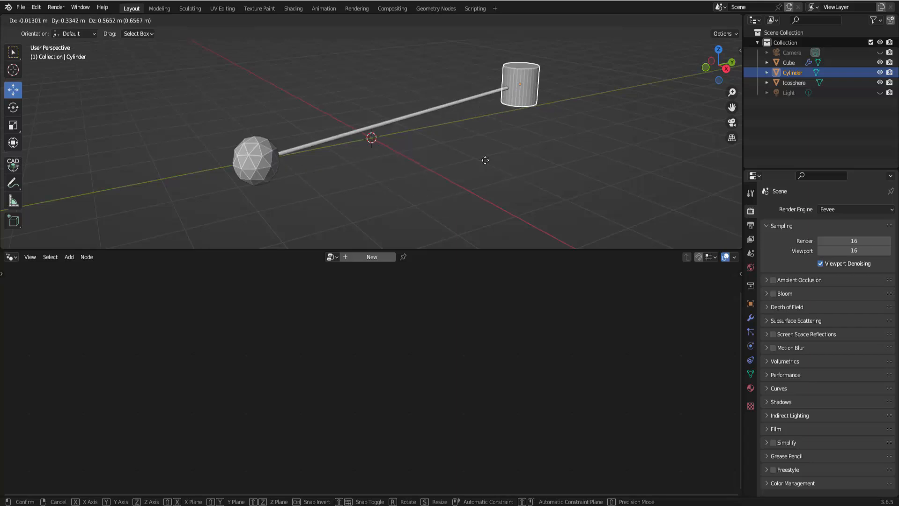
left_click(500, 133)
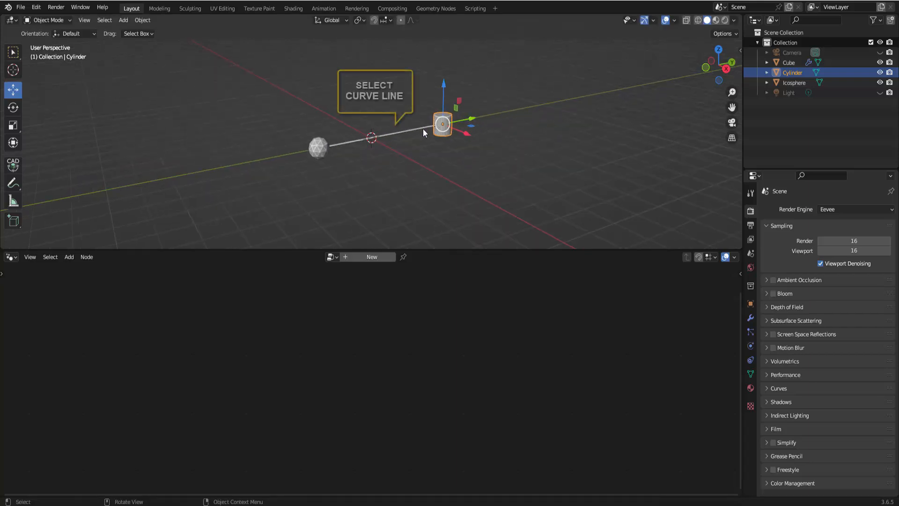
In the rod's node tree, move both Object Info nodes and the Curve Line away from Curve to Mesh to make room between them
left_click(397, 133)
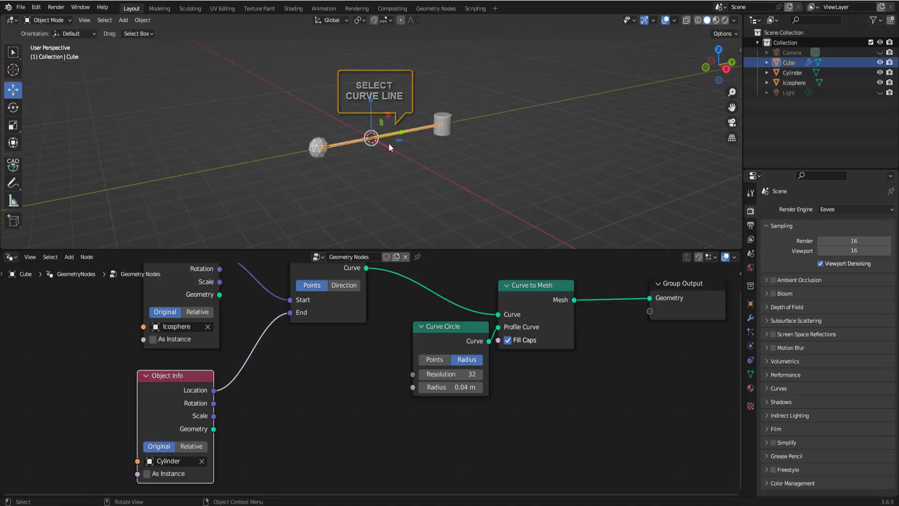
scroll(343, 437, "down", 1)
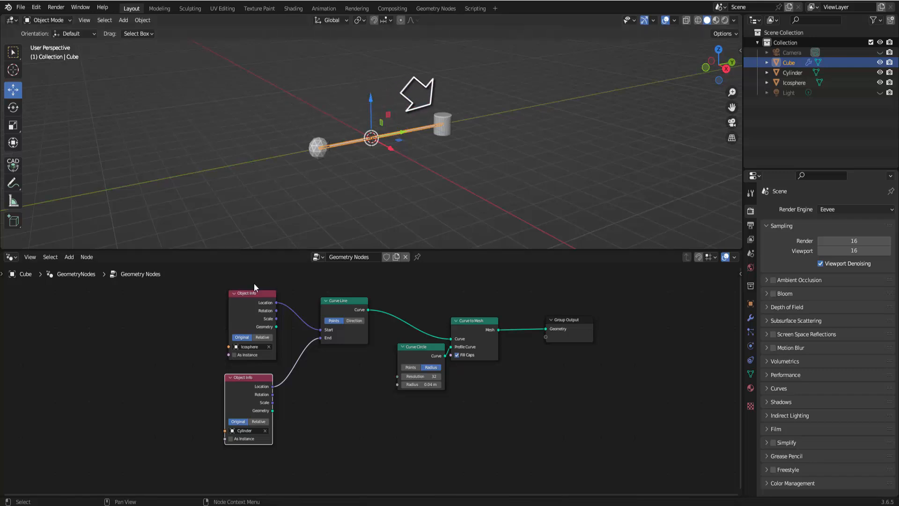
left_click_drag(210, 284, 369, 469)
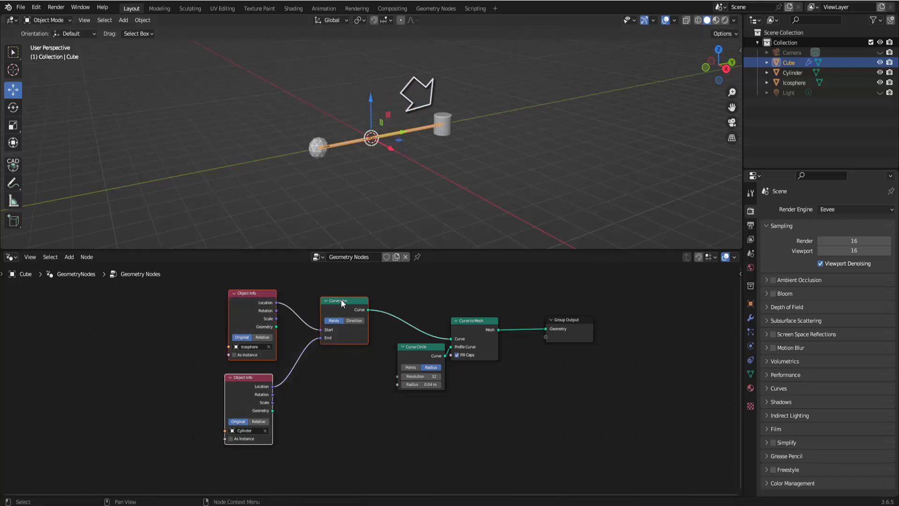
left_click_drag(325, 300, 230, 308)
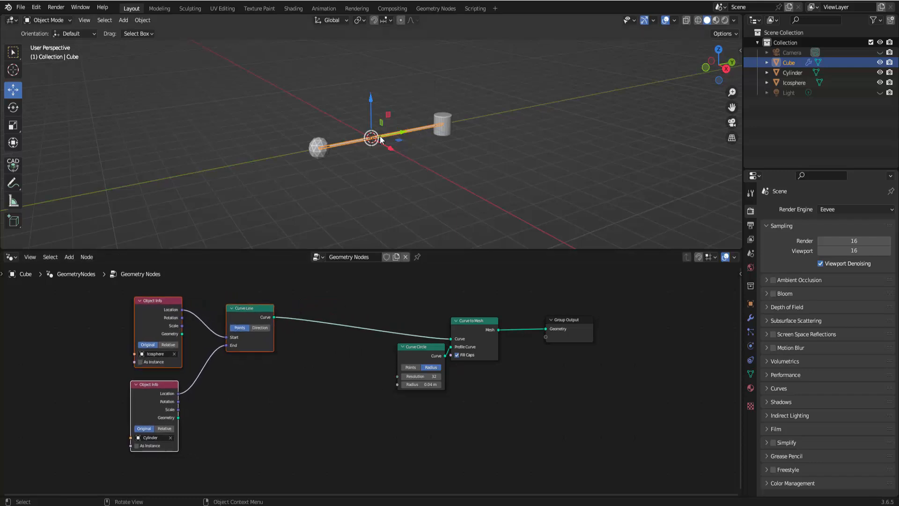
Add a Trim Curve node on the link between the Curve Line and Curve to Mesh nodes
scroll(392, 147, "up", 5)
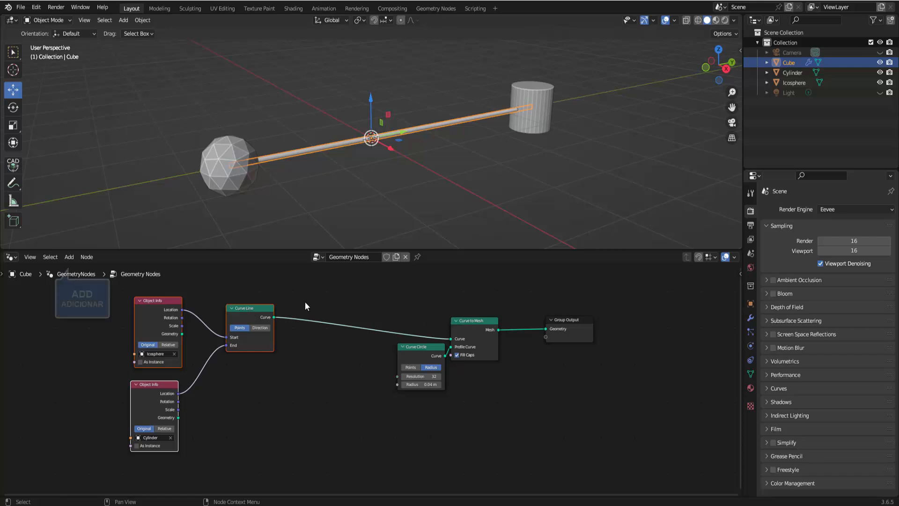
left_click(69, 257)
left_click(72, 268)
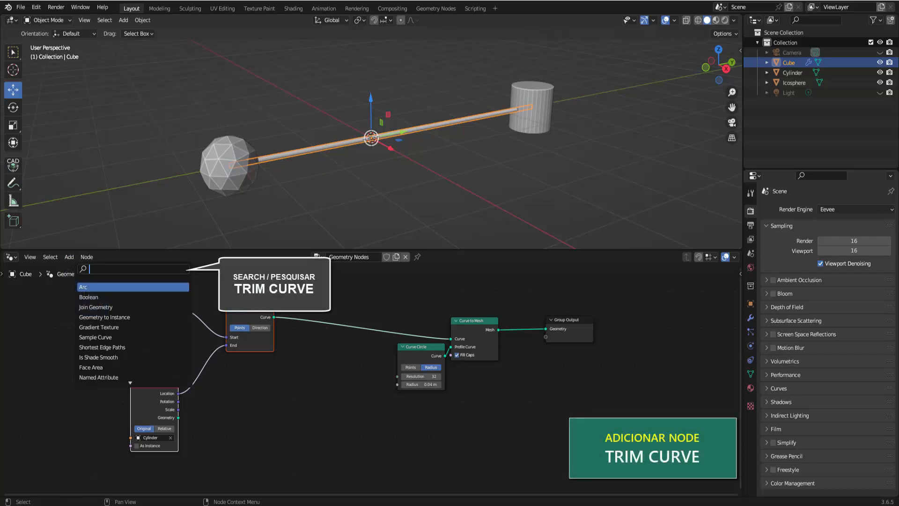
type("trim")
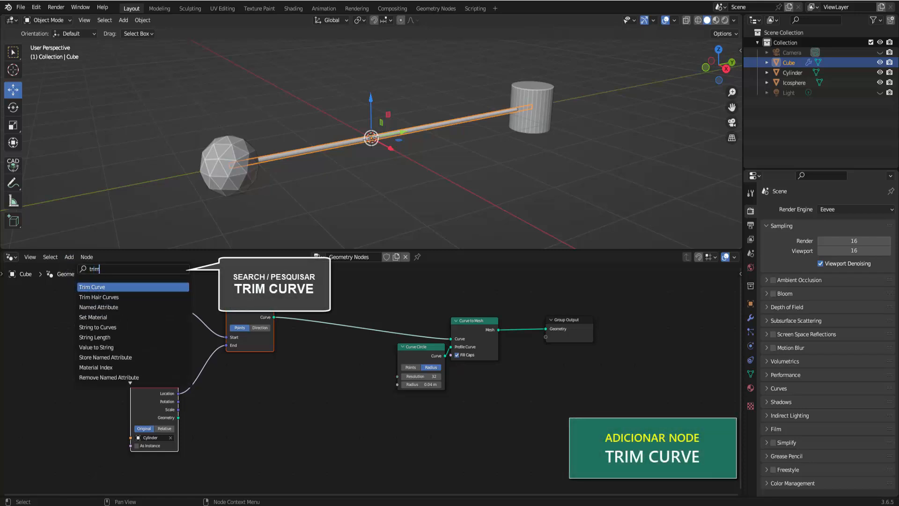
key("Return")
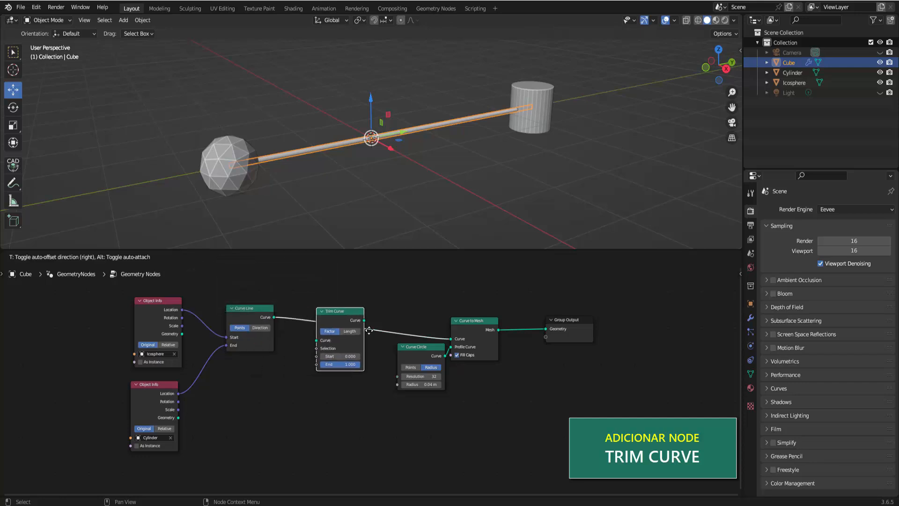
left_click(370, 330)
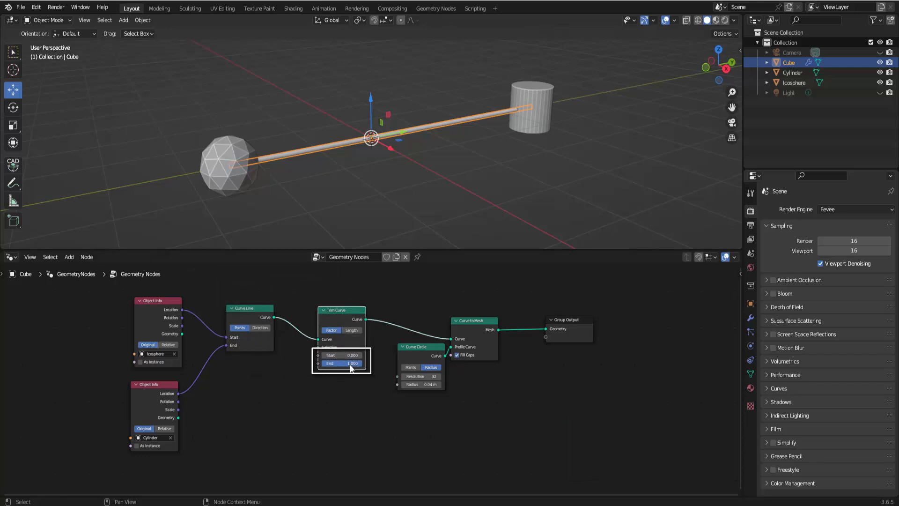
mouse_move(348, 368)
left_mouse_down()
mouse_move(310, 364)
mouse_move(358, 367)
mouse_move(344, 355)
mouse_move(380, 355)
mouse_move(309, 364)
mouse_move(375, 355)
mouse_move(345, 355)
left_mouse_up()
Add a Monkey mesh to the scene
scroll(470, 136, "down", 4)
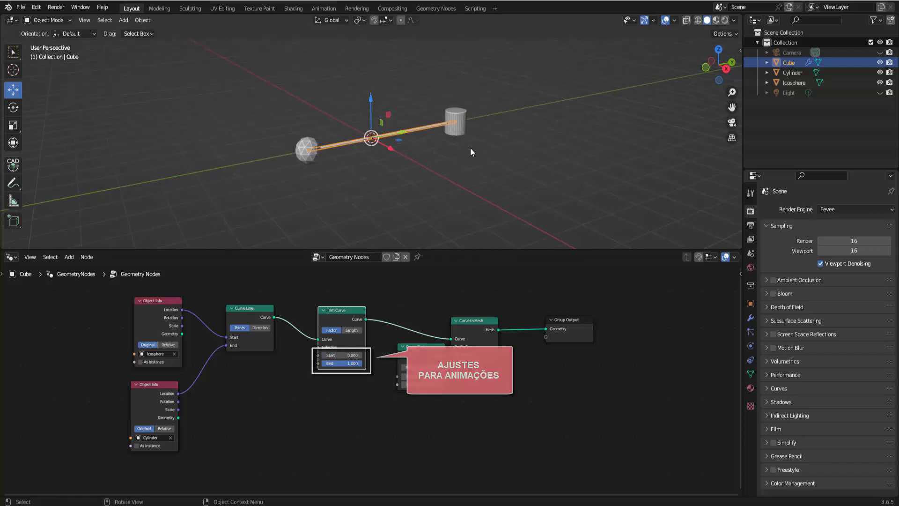
scroll(453, 190, "down", 2)
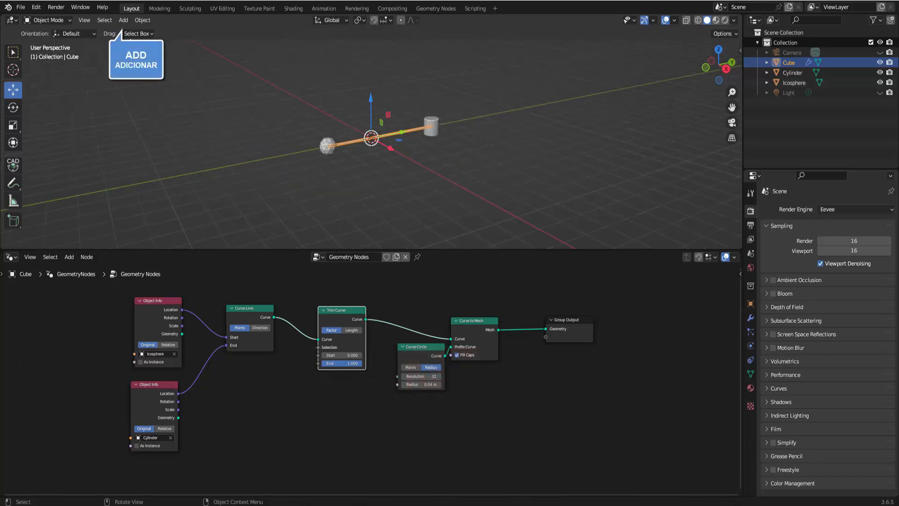
left_click(125, 25)
mouse_move(140, 32)
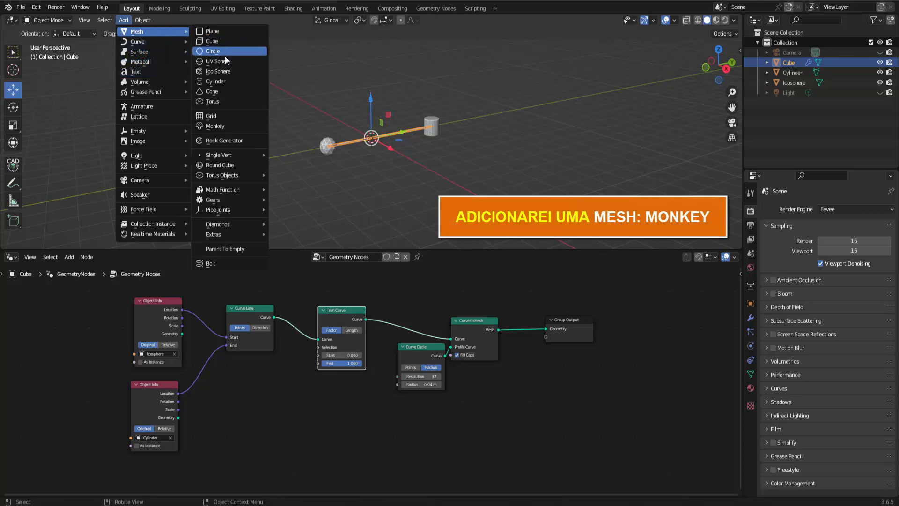
left_click(217, 125)
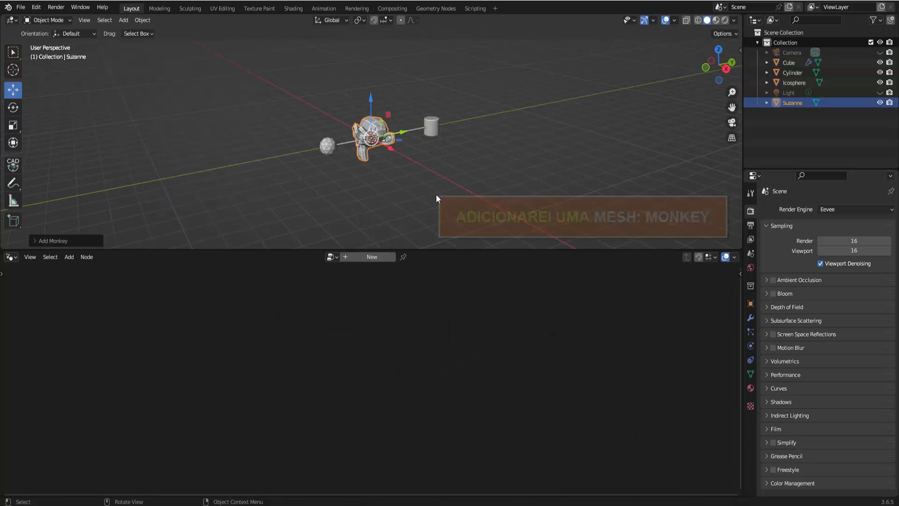
Scale the monkey down to roughly the size of the Icosphere and move it along the X axis away from the rod
key("s")
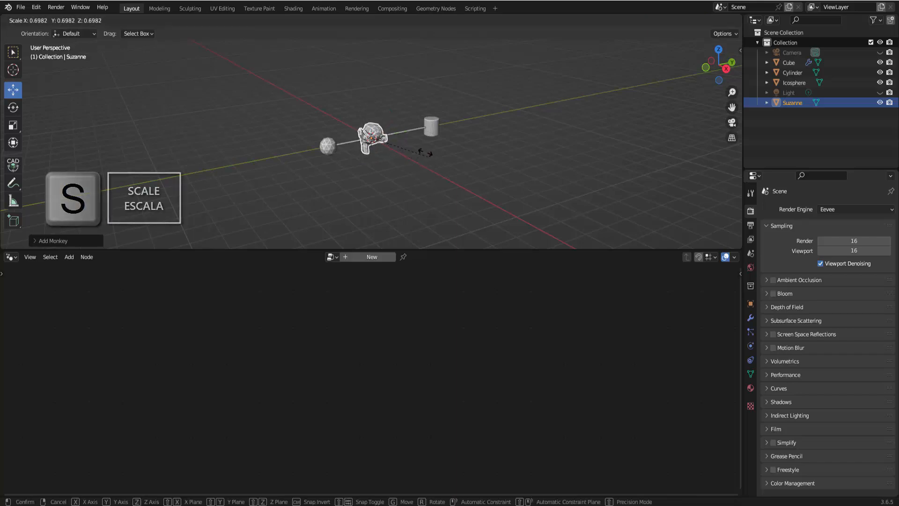
left_click(395, 143)
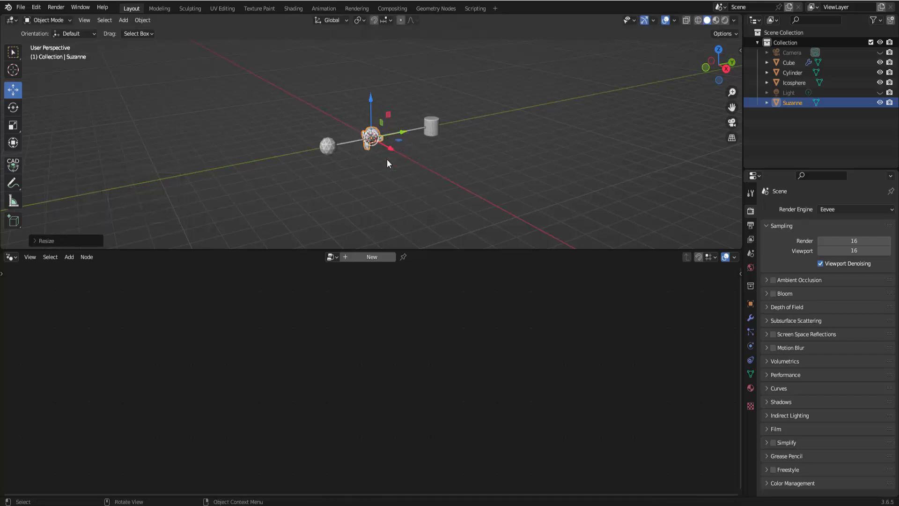
left_click_drag(392, 149, 452, 193)
middle_click_drag(568, 181, 563, 184)
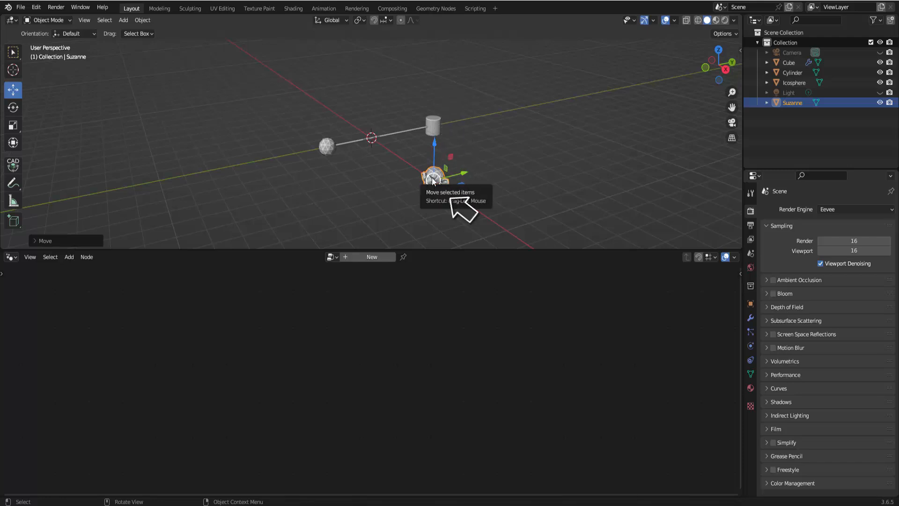
In the rod's node tree, duplicate both Object Info nodes, the Curve Line and the Trim Curve, placing the copies below the originals
left_click(393, 134)
middle_click_drag(411, 304, 453, 297)
scroll(367, 323, "down", 1)
scroll(271, 371, "down", 1)
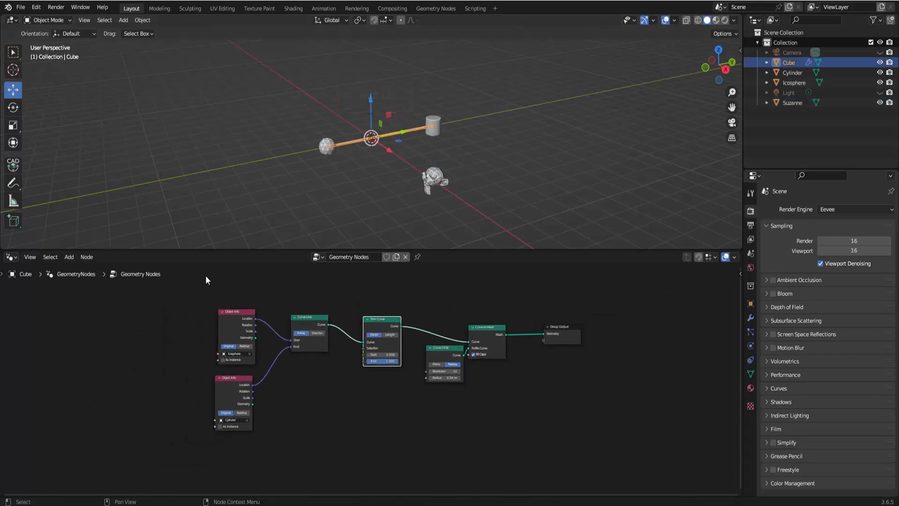
left_click_drag(203, 281, 407, 454)
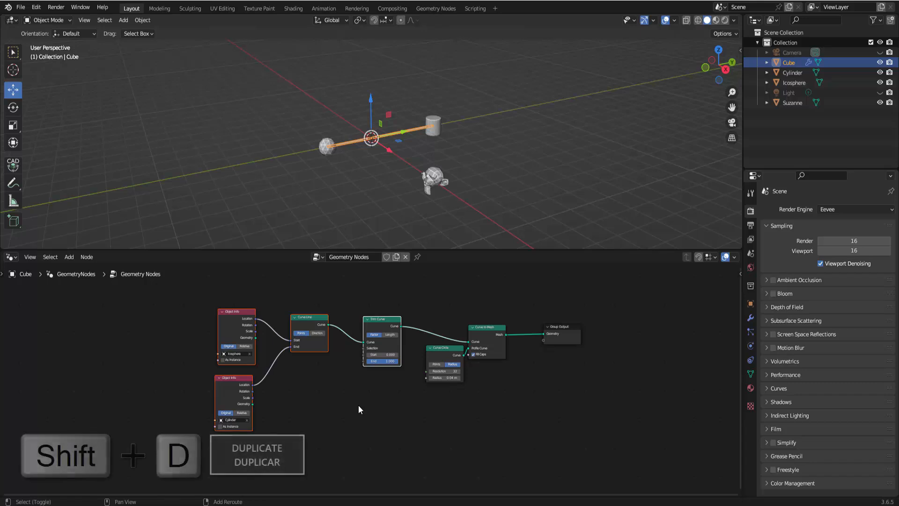
key("shift+d")
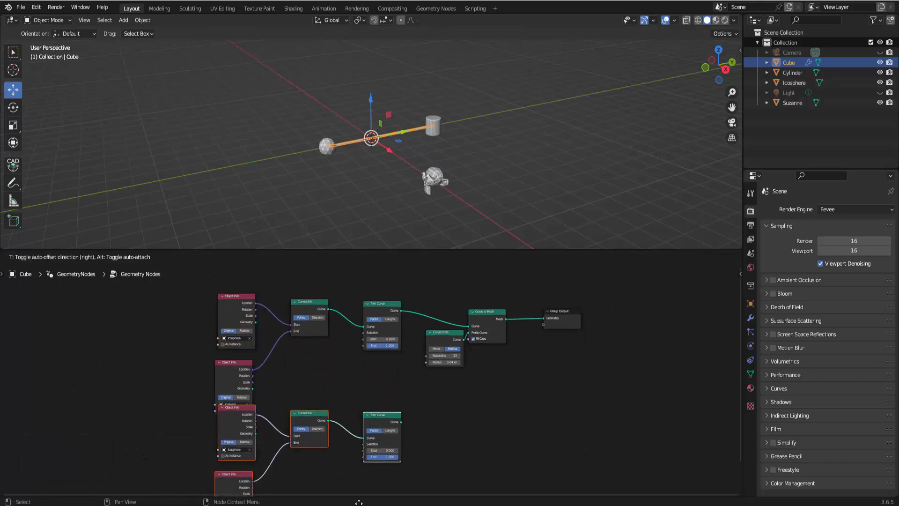
left_click(355, 436)
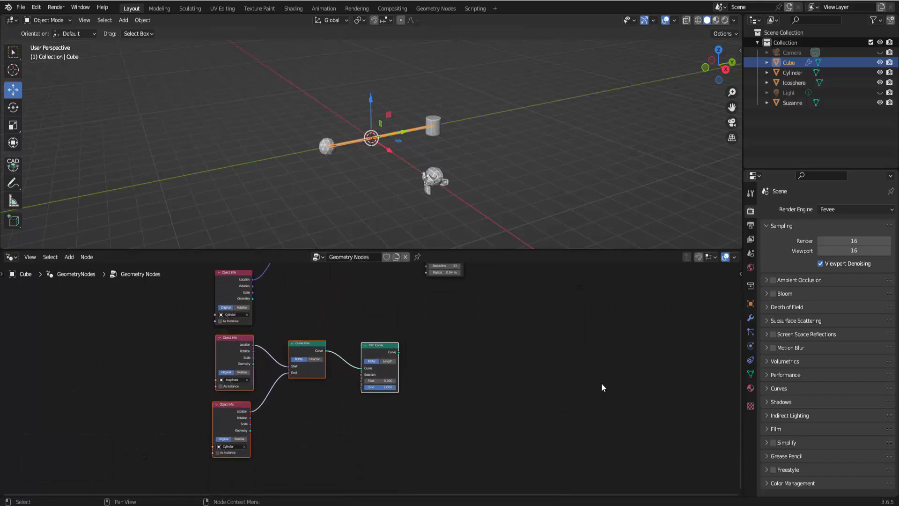
Move the Group Output, Curve to Mesh and Curve Circle nodes down between the two node chains and collapse the Curve Circle node
middle_click_drag(539, 393, 532, 477)
left_click_drag(461, 291, 614, 372)
left_click_drag(492, 319, 527, 367)
left_click_drag(427, 327, 473, 379)
left_click(452, 382)
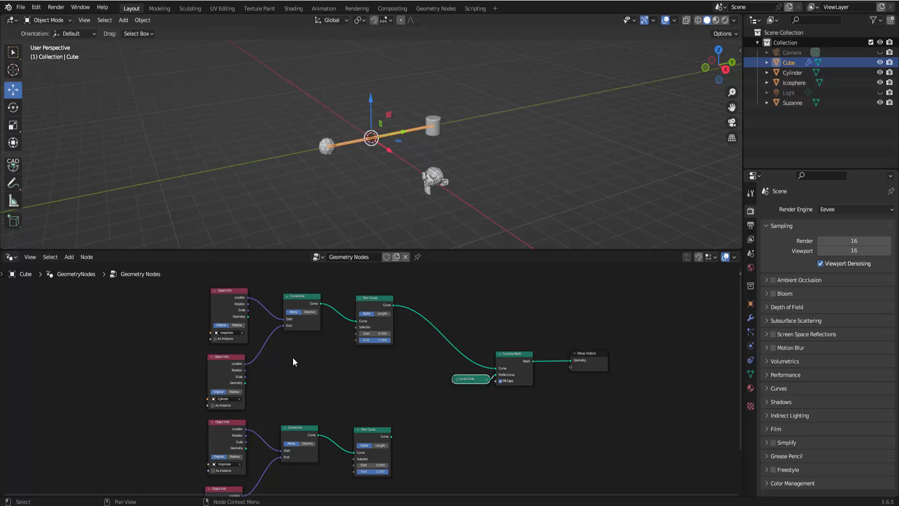
Set the object of the duplicated Object Info node feeding the second Curve Line's Start to Cylinder
scroll(462, 434, "down", 1)
middle_click_drag(461, 434, 474, 362)
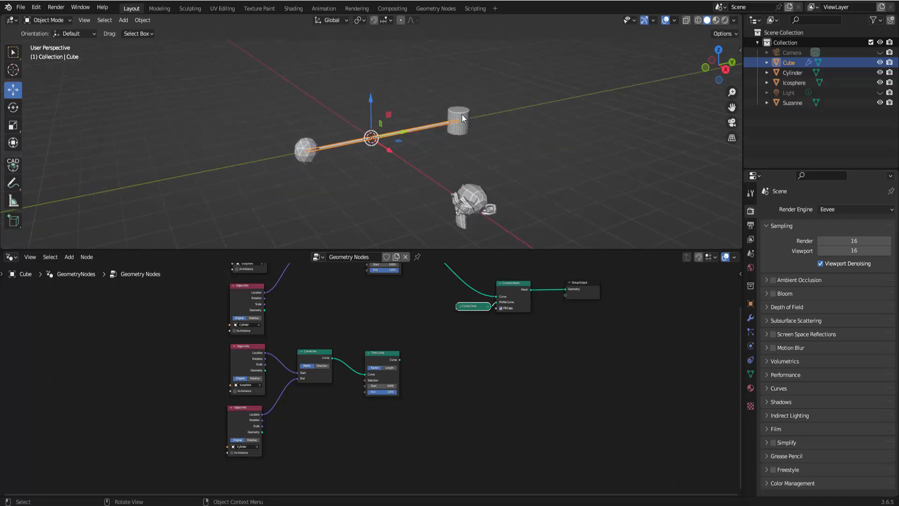
scroll(261, 389, "up", 4)
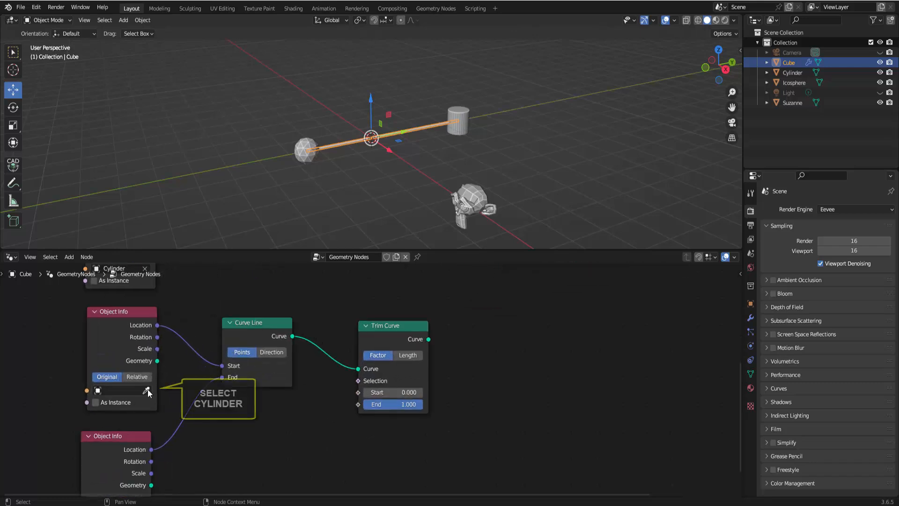
left_click(146, 389)
left_click(140, 391)
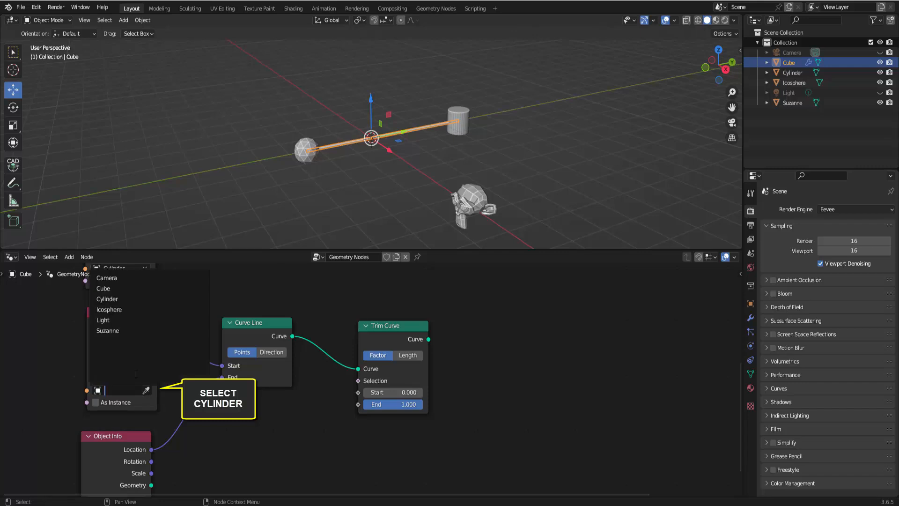
left_click(122, 298)
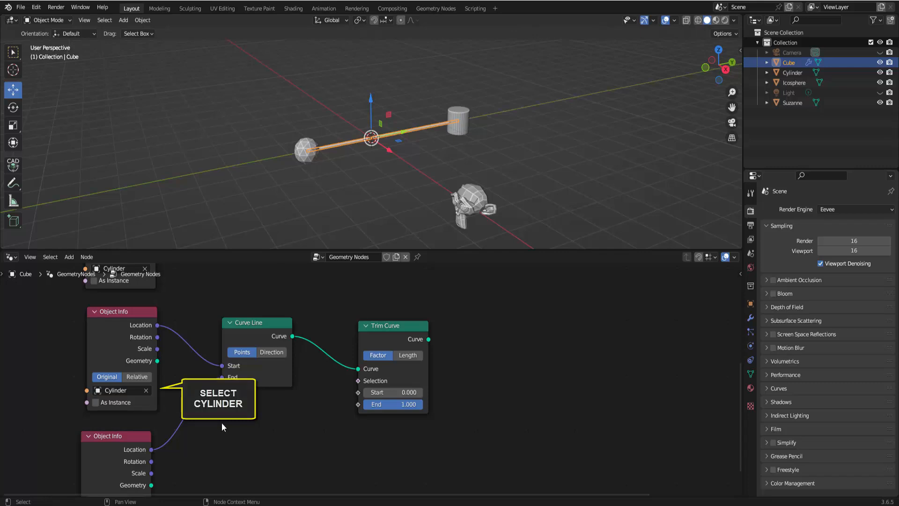
Set the object of the duplicated Object Info node feeding the second Curve Line's End to Suzanne
middle_click_drag(223, 419, 245, 329)
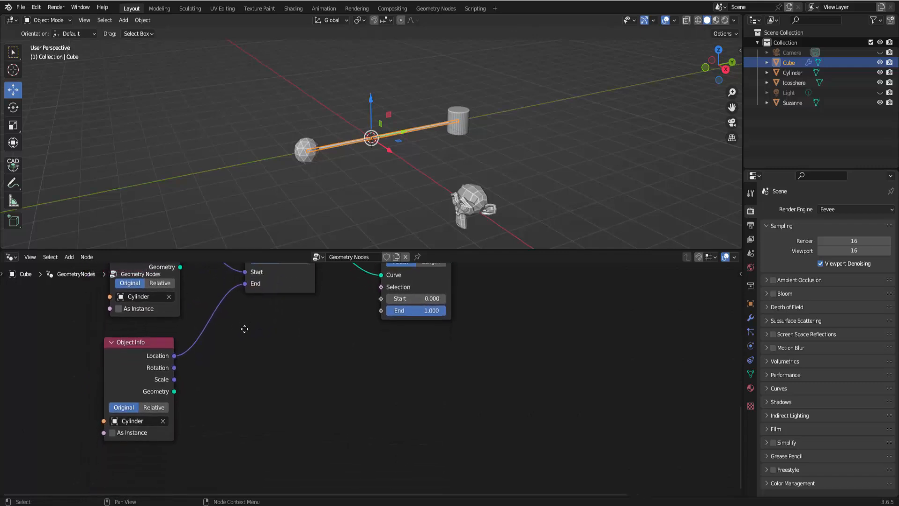
left_click(148, 421)
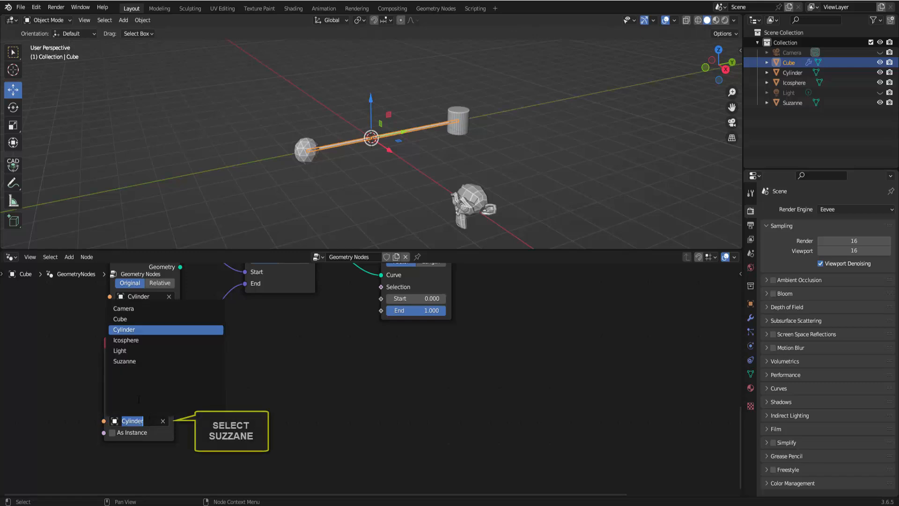
left_click(131, 361)
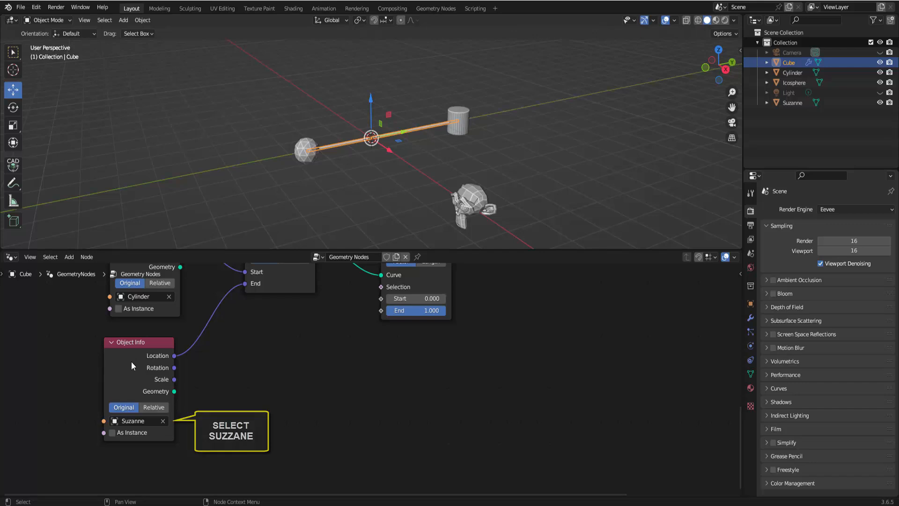
Add a Join Geometry node on the link between the original Trim Curve and Curve to Mesh
middle_click_drag(313, 406, 317, 360)
scroll(411, 370, "down", 4)
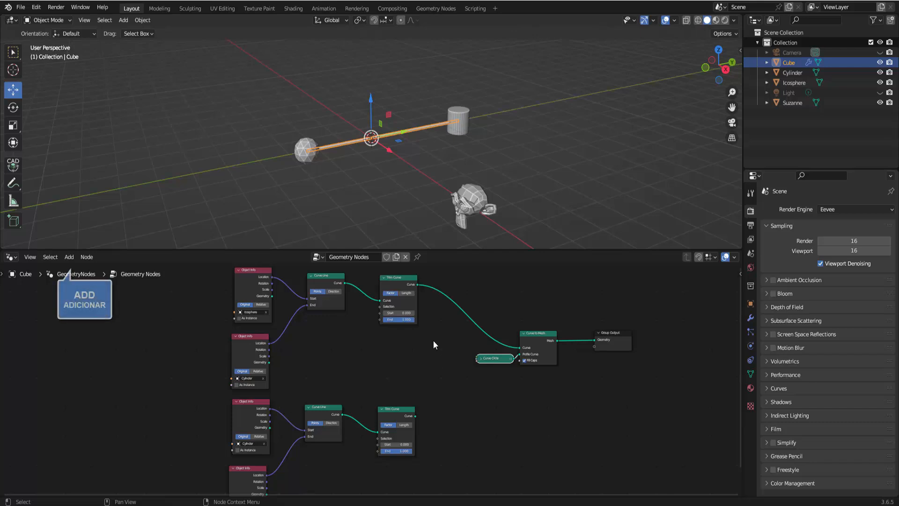
left_click(69, 256)
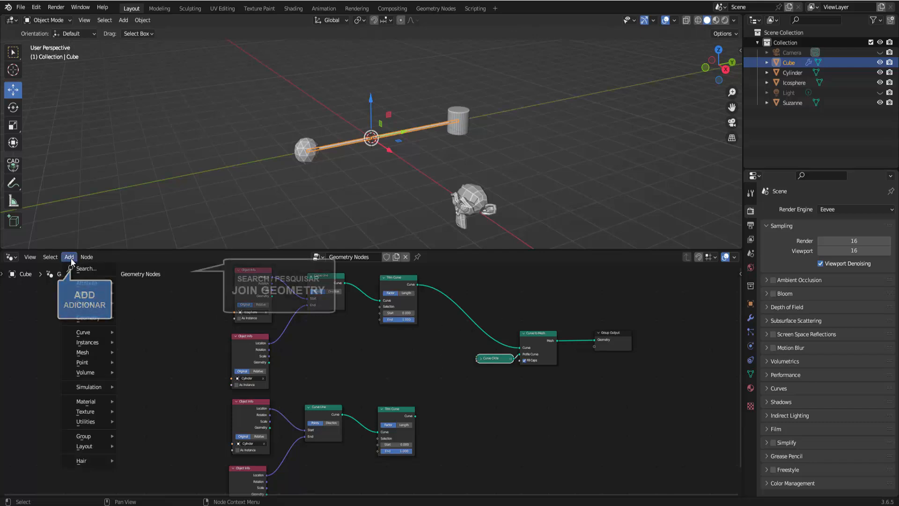
left_click(77, 269)
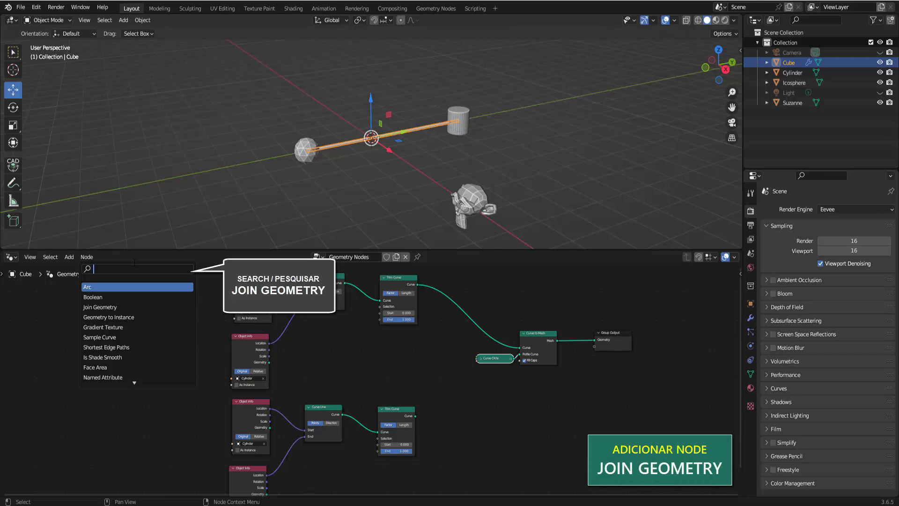
type("join")
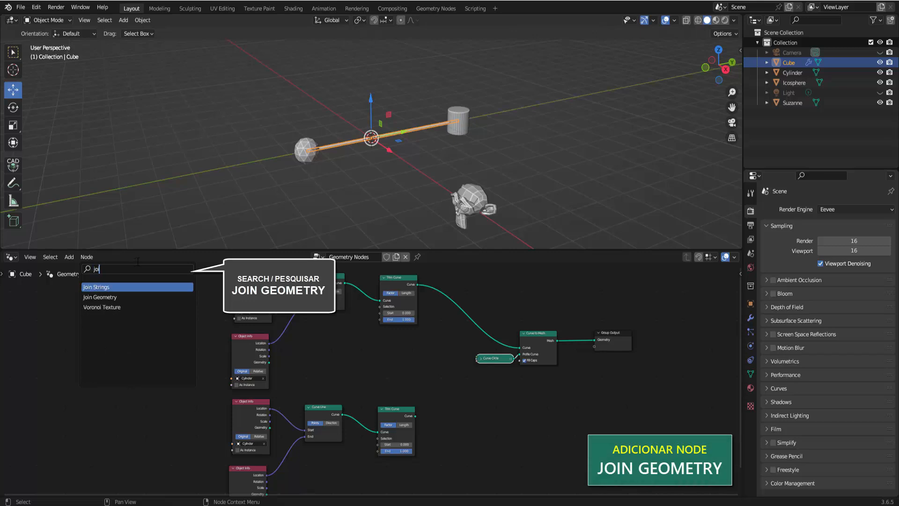
type(" geom")
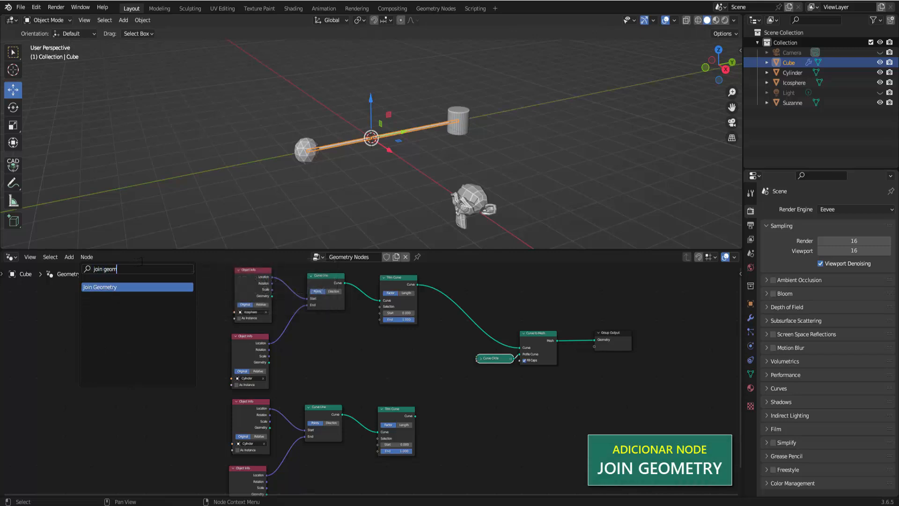
left_click(135, 287)
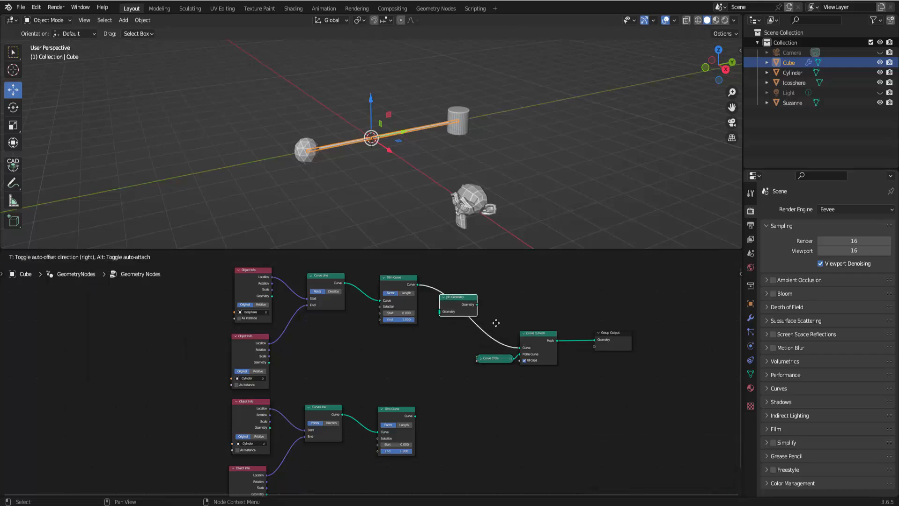
left_click(496, 323)
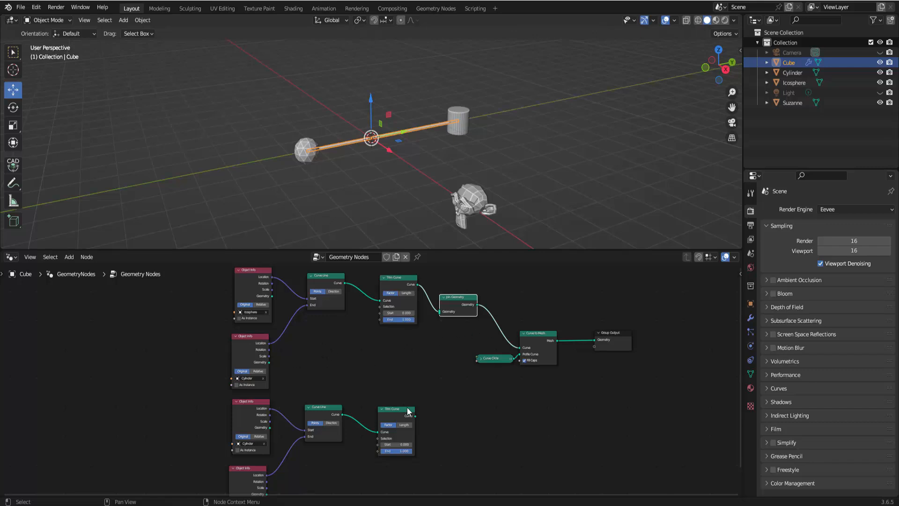
Link the second Trim Curve's output to Join Geometry and duplicate the Cylinder-to-Suzanne node chain below the existing one
left_click_drag(417, 416, 439, 314)
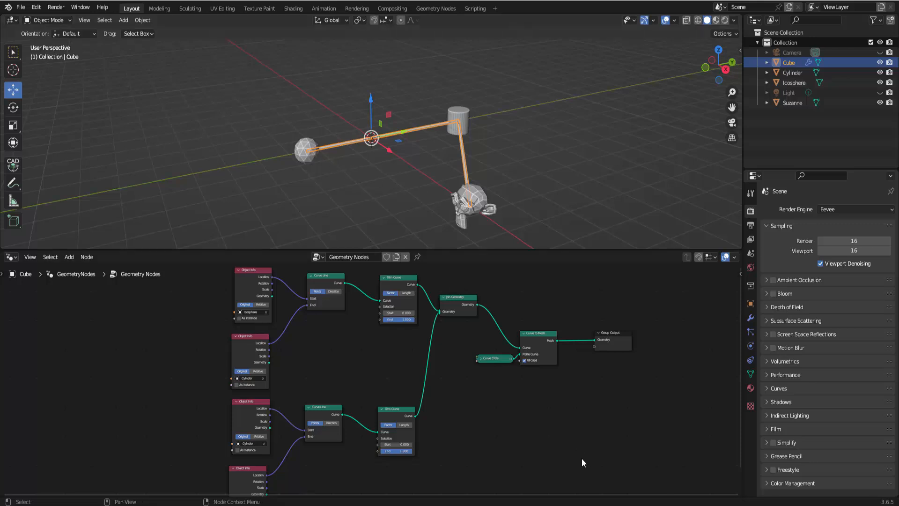
middle_click_drag(581, 458, 593, 374)
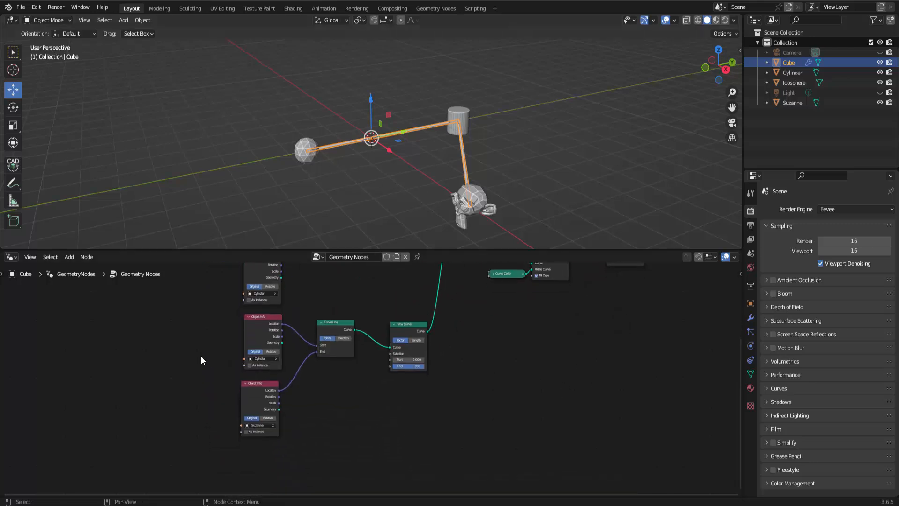
left_click_drag(226, 305, 440, 457)
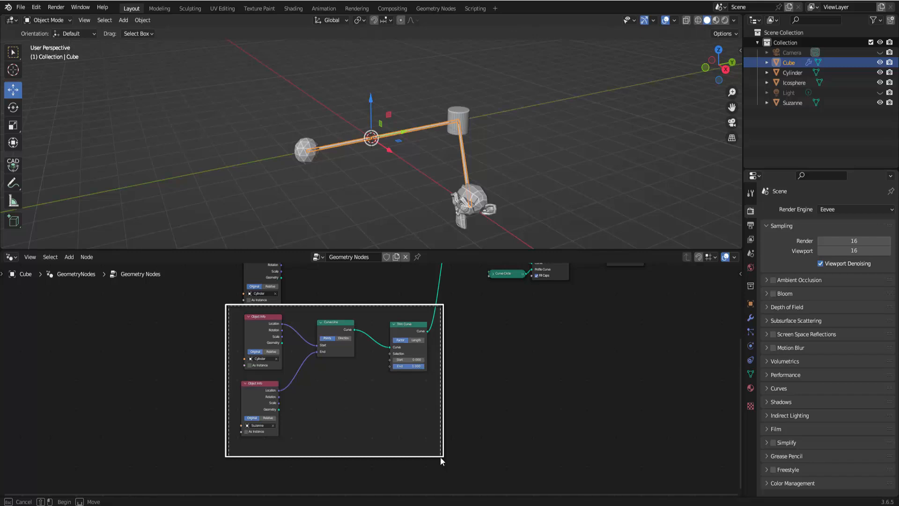
left_click_drag(440, 456, 442, 432)
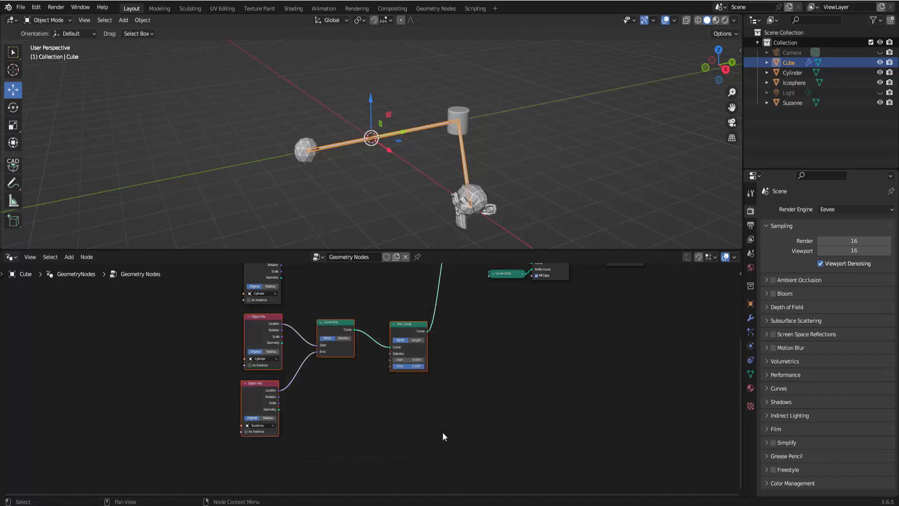
key("shift+d")
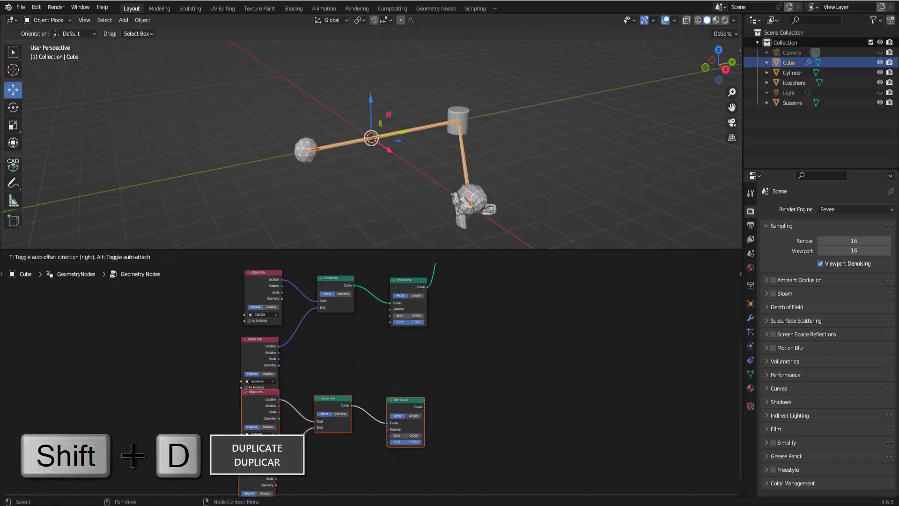
left_click(444, 430)
In the third node chain, set the Start Object Info to Suzanne and the End Object Info to Icosphere
scroll(318, 417, "up", 3)
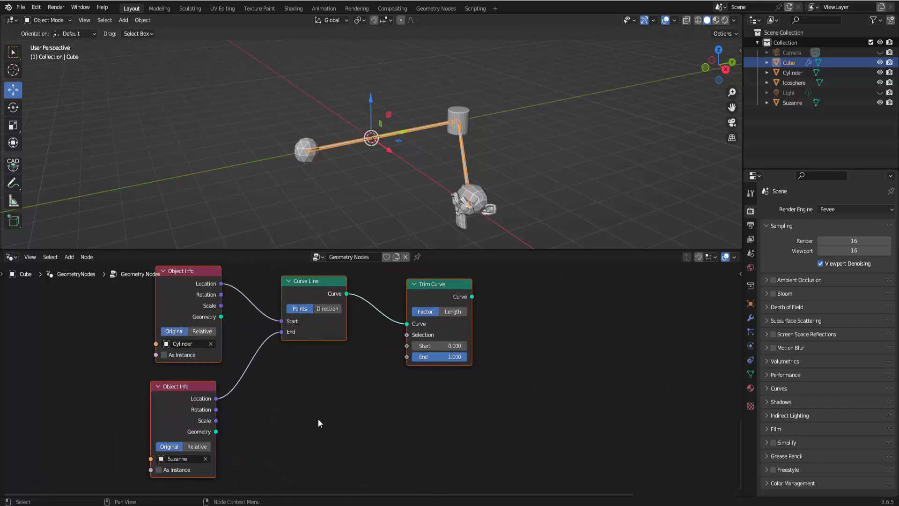
middle_click_drag(319, 419, 341, 443)
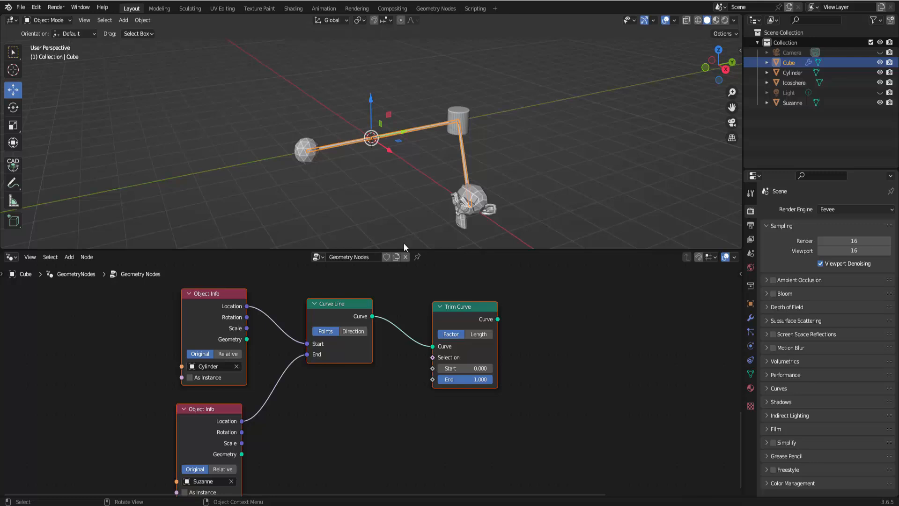
left_click(218, 368)
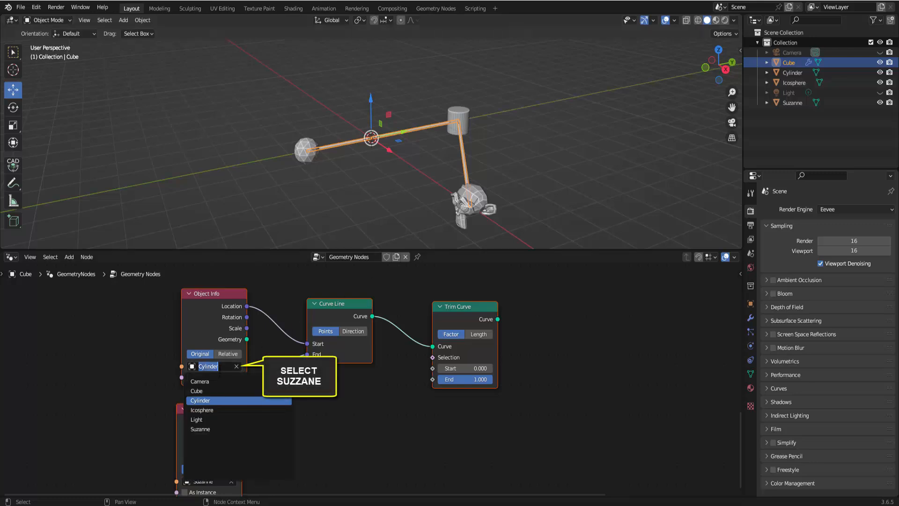
left_click(201, 429)
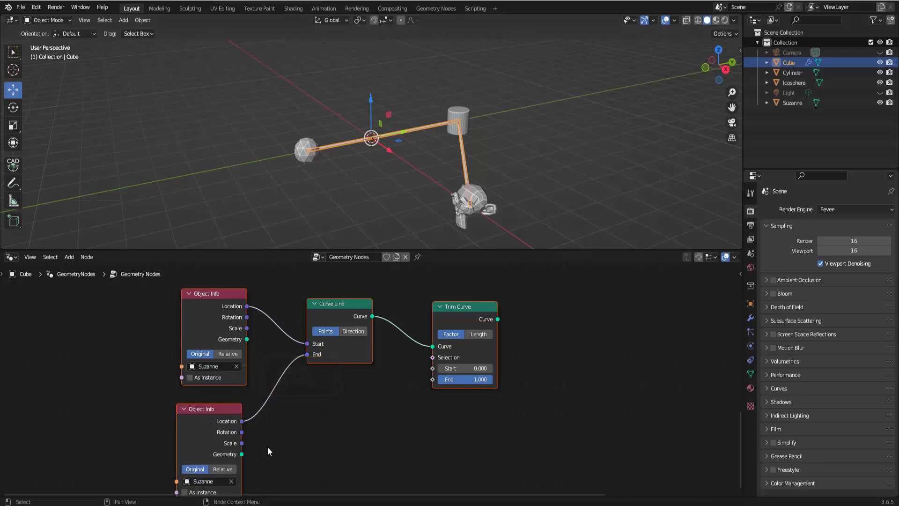
middle_click_drag(268, 447, 273, 416)
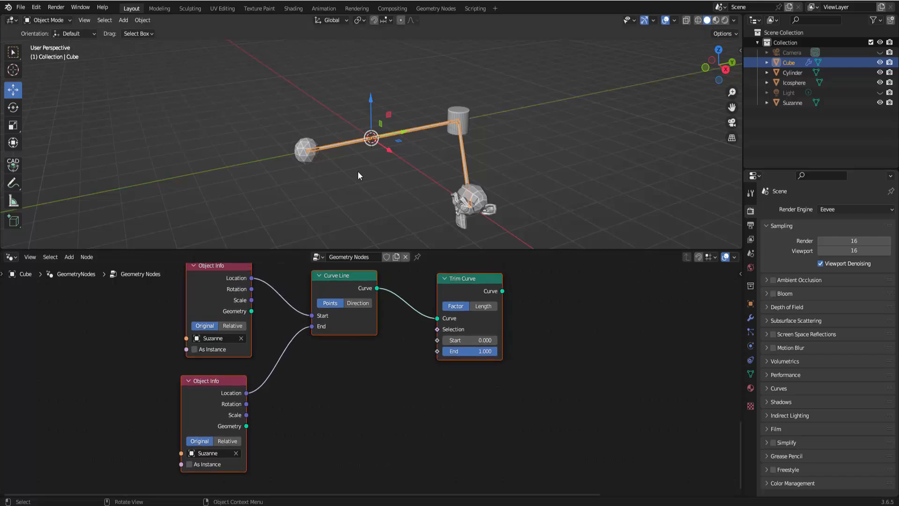
left_click(217, 453)
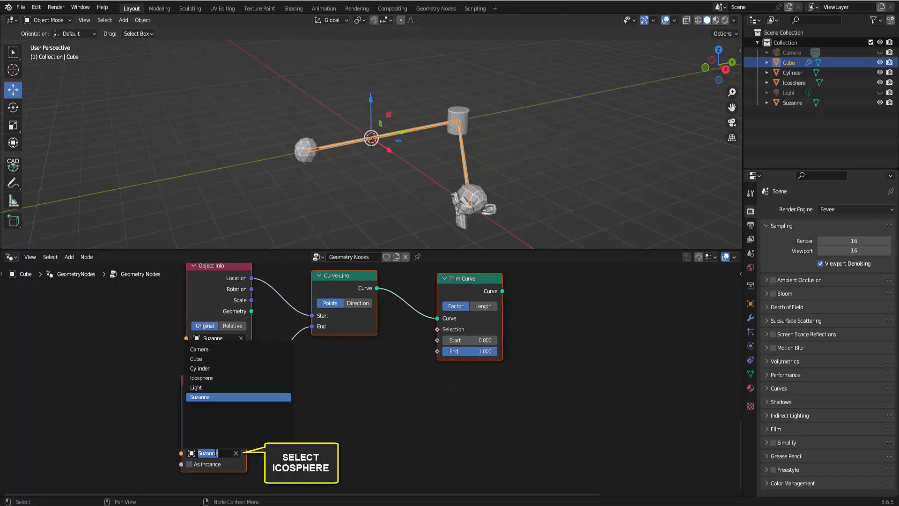
left_click(209, 377)
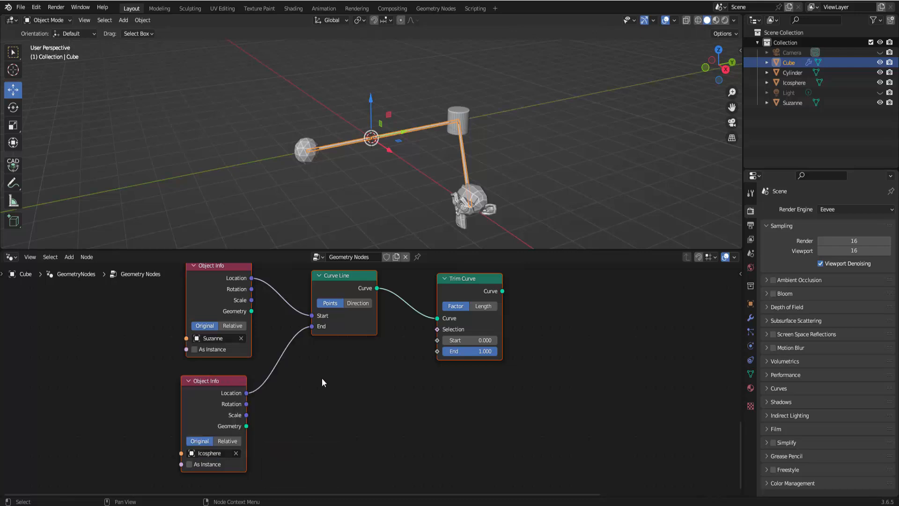
Shift the Join Geometry and output-side nodes to line up with the middle chain, and link the third Trim Curve into Join Geometry
middle_click_drag(321, 396, 268, 277)
scroll(474, 324, "down", 5)
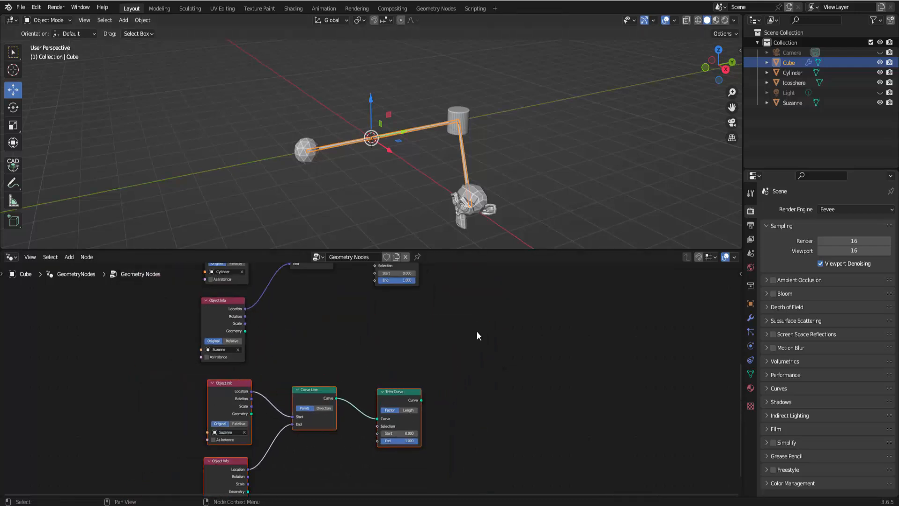
scroll(477, 332, "down", 6)
middle_click_drag(477, 333, 464, 420)
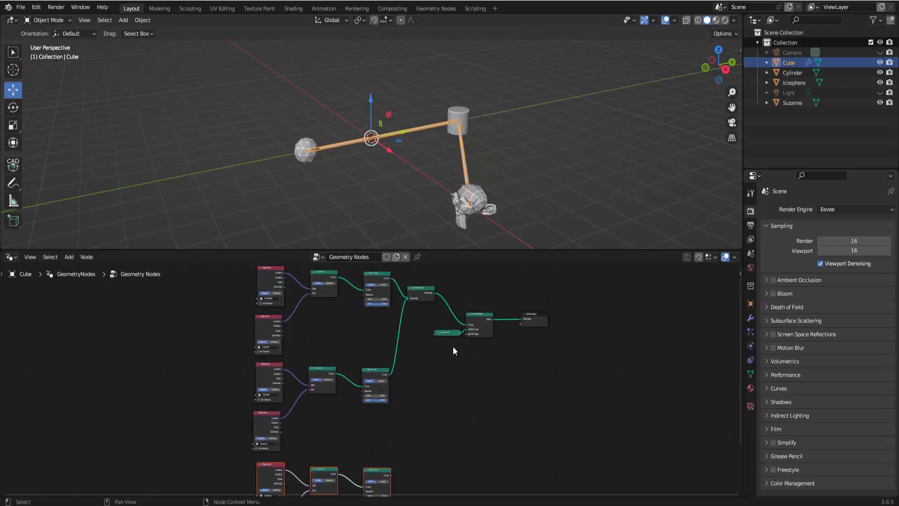
left_click_drag(448, 301, 544, 356)
left_click_drag(483, 316, 551, 374)
left_click_drag(421, 284, 452, 380)
left_click_drag(391, 475, 435, 383)
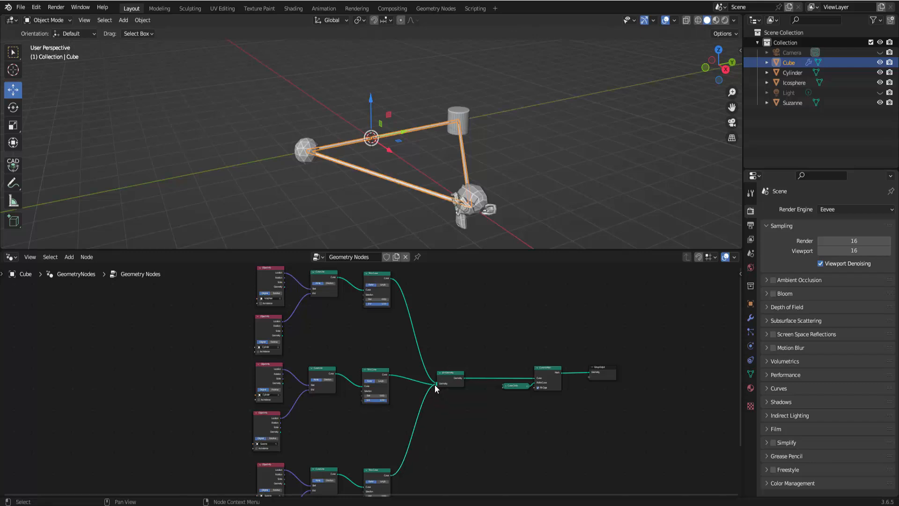
Try out the Start and End factors of the first Trim Curve on the rod between the Icosphere and the Cylinder
mouse_move(569, 148)
middle_mouse_down()
mouse_move(566, 133)
mouse_move(572, 141)
middle_mouse_up()
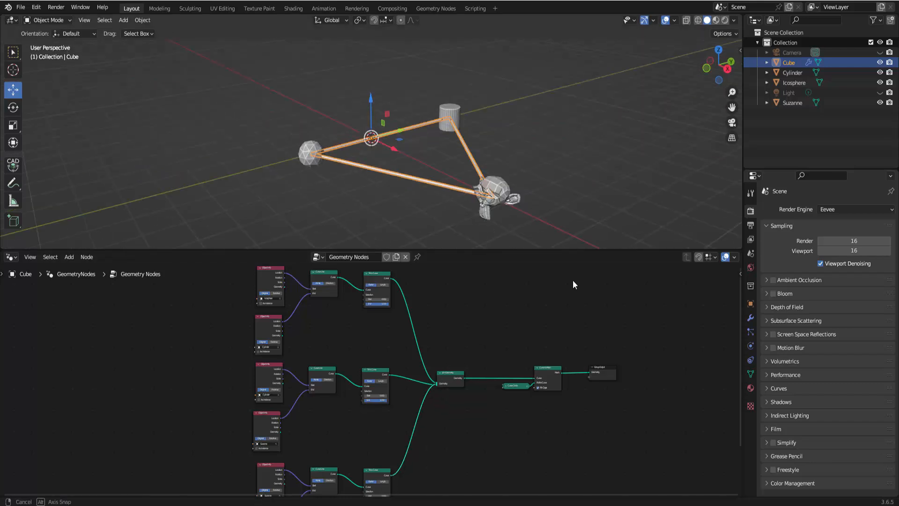
scroll(477, 335, "up", 1)
scroll(476, 335, "up", 1)
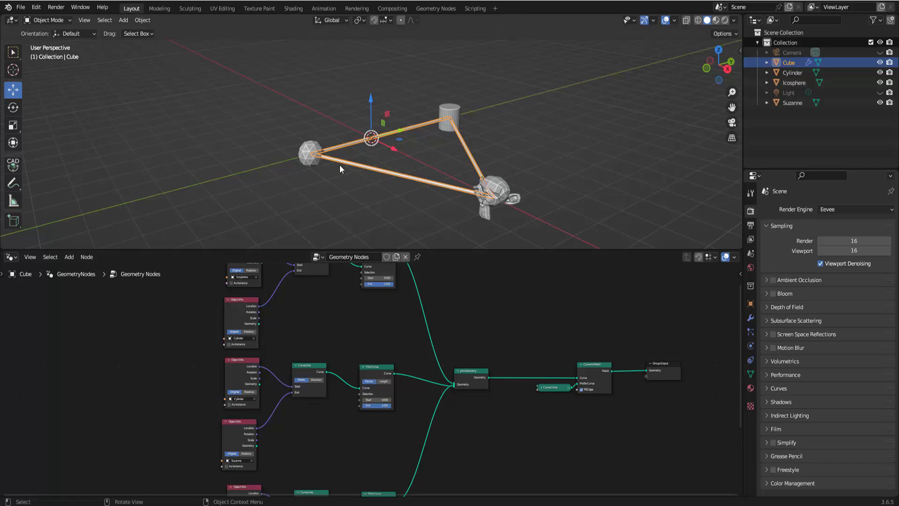
scroll(420, 301, "up", 3)
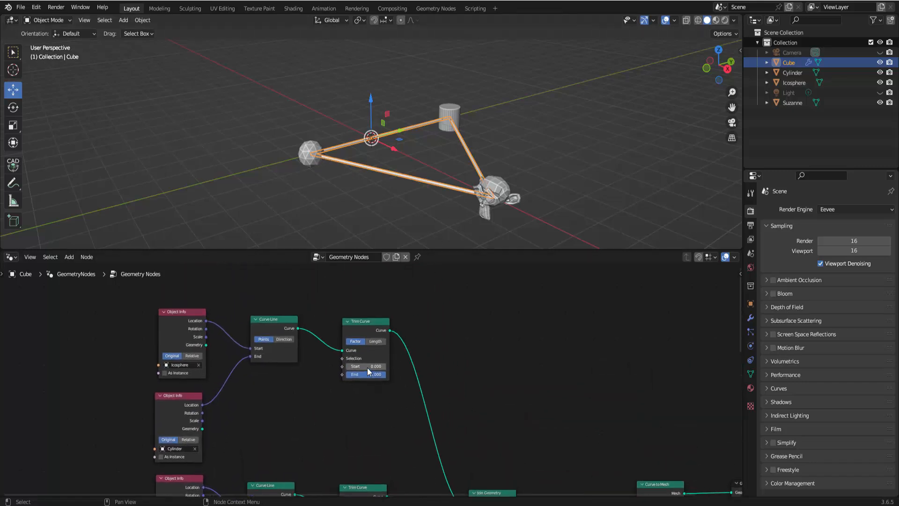
mouse_move(367, 367)
left_mouse_down()
mouse_move(398, 367)
mouse_move(356, 367)
left_mouse_up()
mouse_move(382, 374)
left_mouse_down()
mouse_move(348, 374)
mouse_move(372, 374)
left_mouse_up()
right_click(374, 367)
Test the rod connections by trial-moving Suzanne and the Cylinder, cancelling each move
left_click(503, 184)
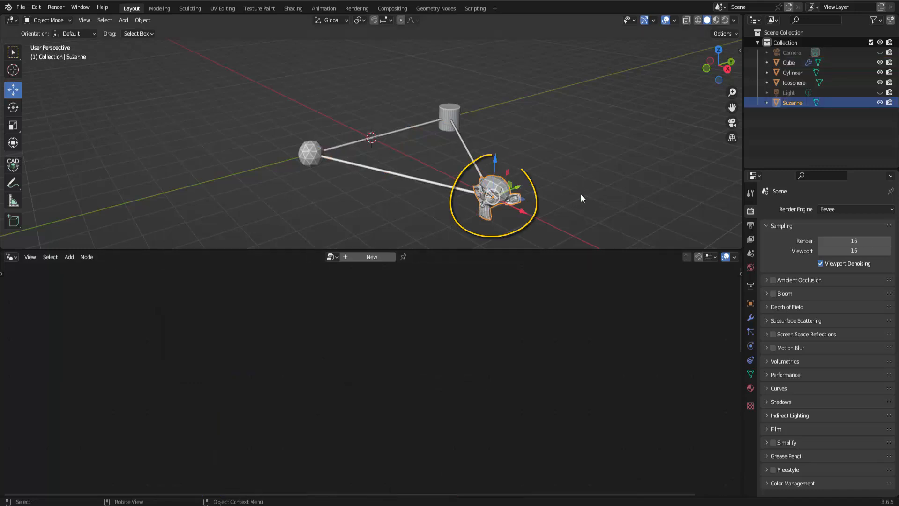
key("g")
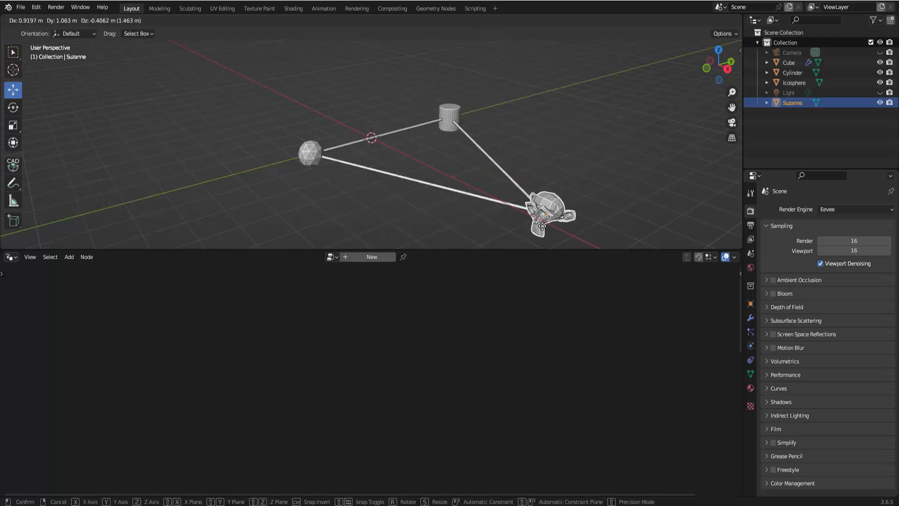
right_click(562, 170)
left_click(448, 116)
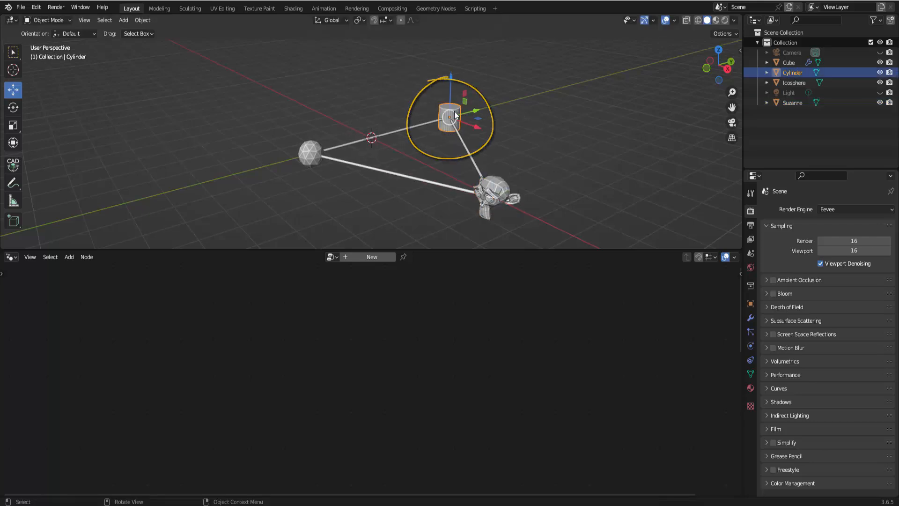
key("g")
right_click(442, 149)
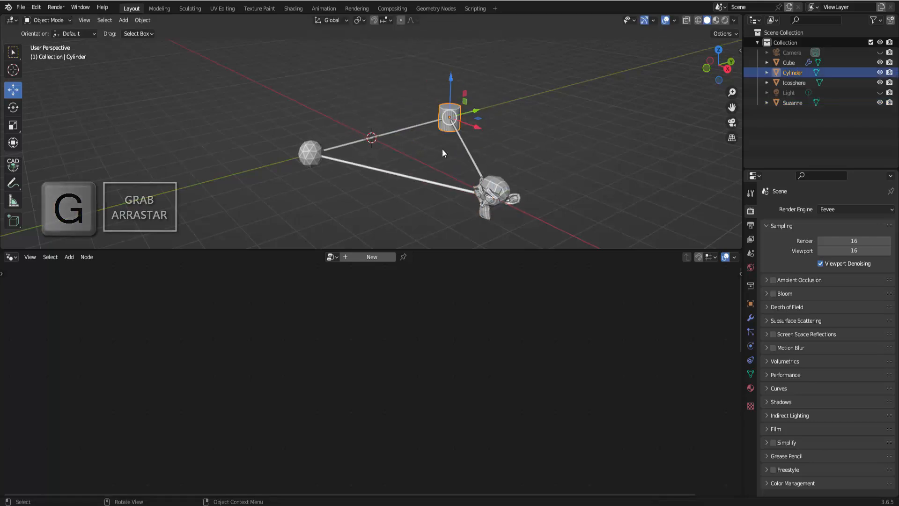
Move the Icosphere upward and away from its original place so the attached rods follow it
left_click(312, 153)
key("g")
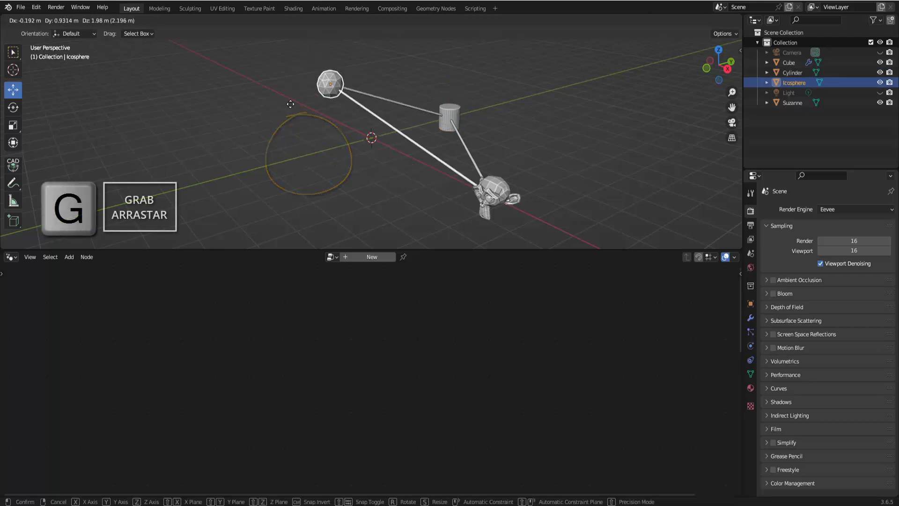
left_click(303, 127)
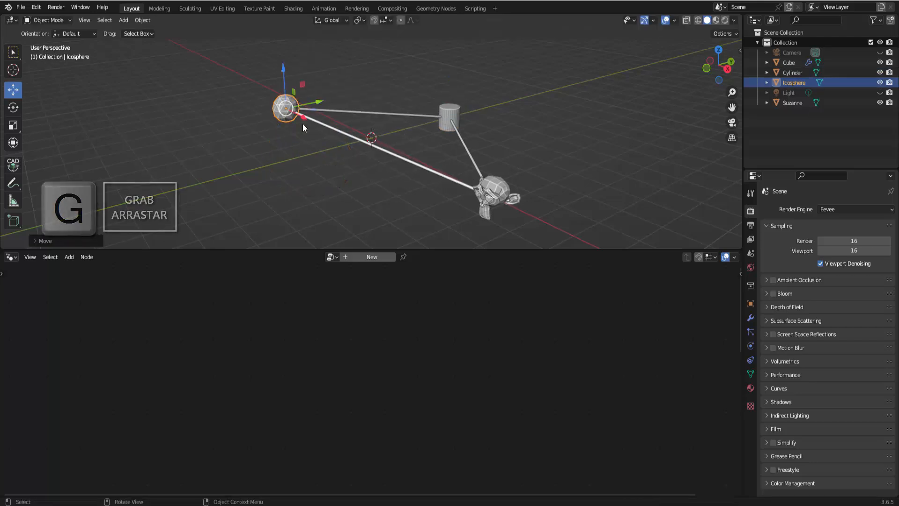
Move the Icosphere and Suzanne together to a new position, and select the Cube object that holds the rod network
left_click(494, 188, "shift")
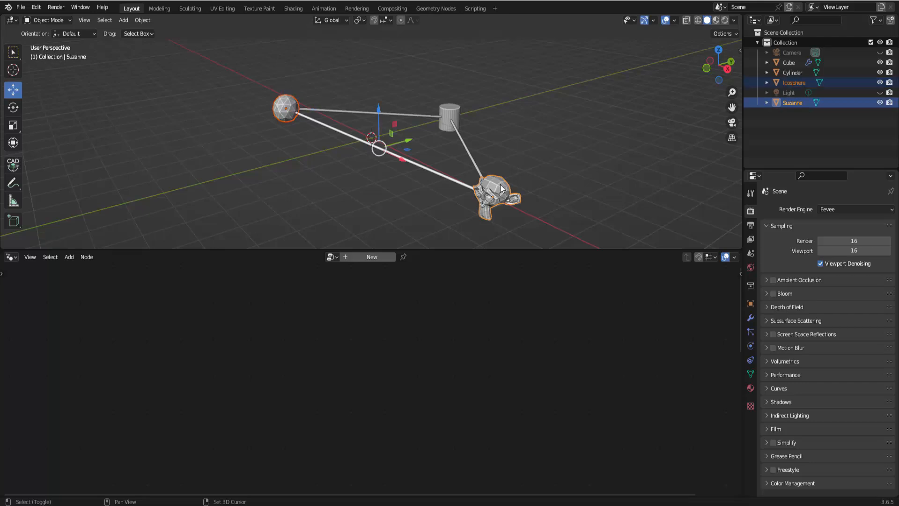
key("g")
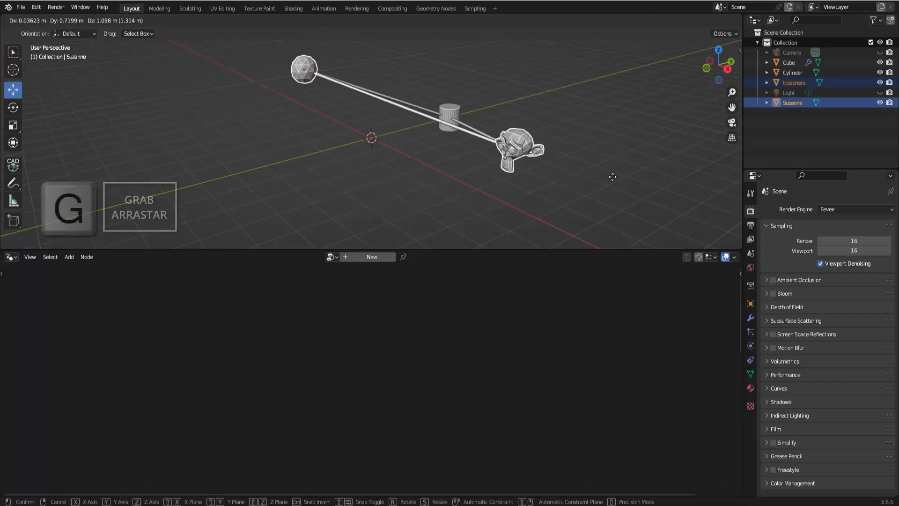
left_click(567, 195)
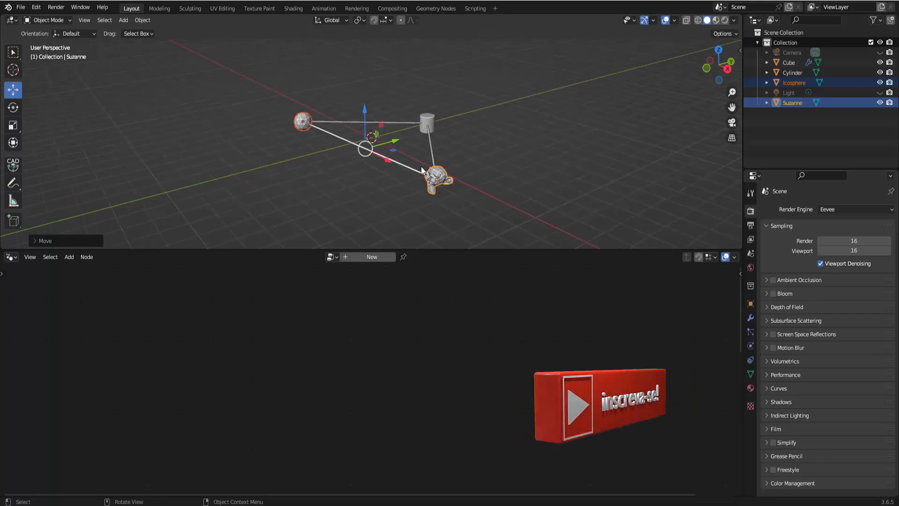
left_click(409, 164)
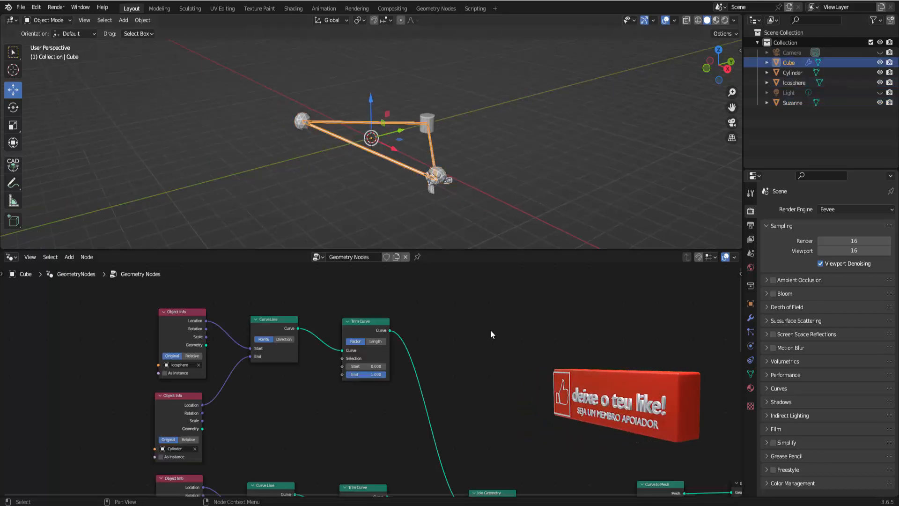